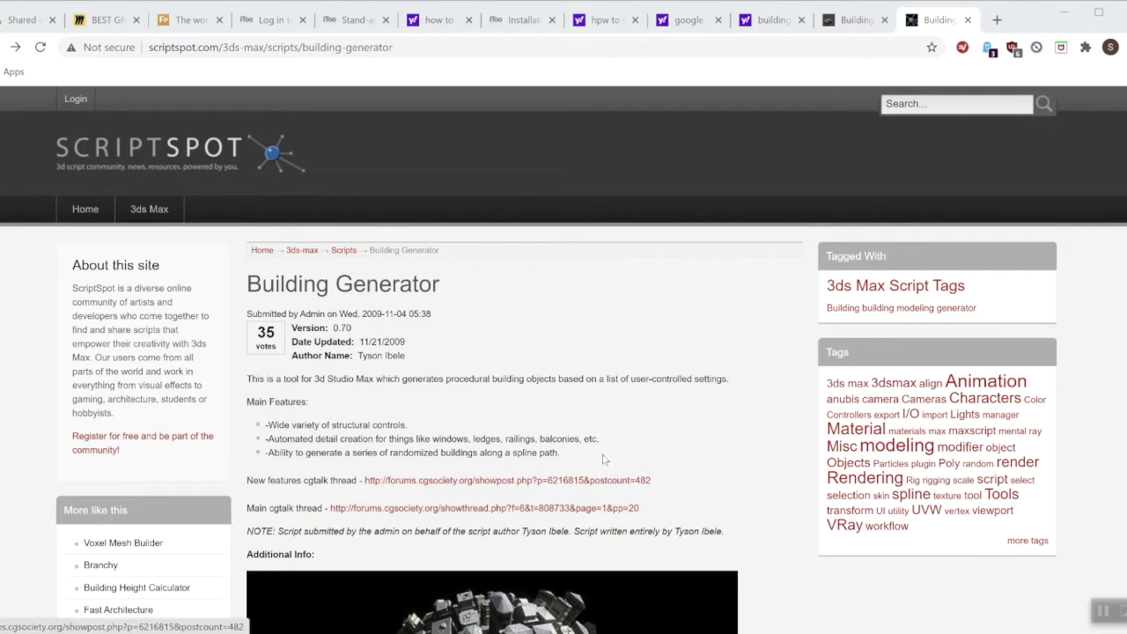
# Review the Building Generator script page on ScriptSpot, including its features, preview images and download link.
pyautogui.scroll(-10, 563, 431)
pyautogui.scroll(-5, 607, 445)
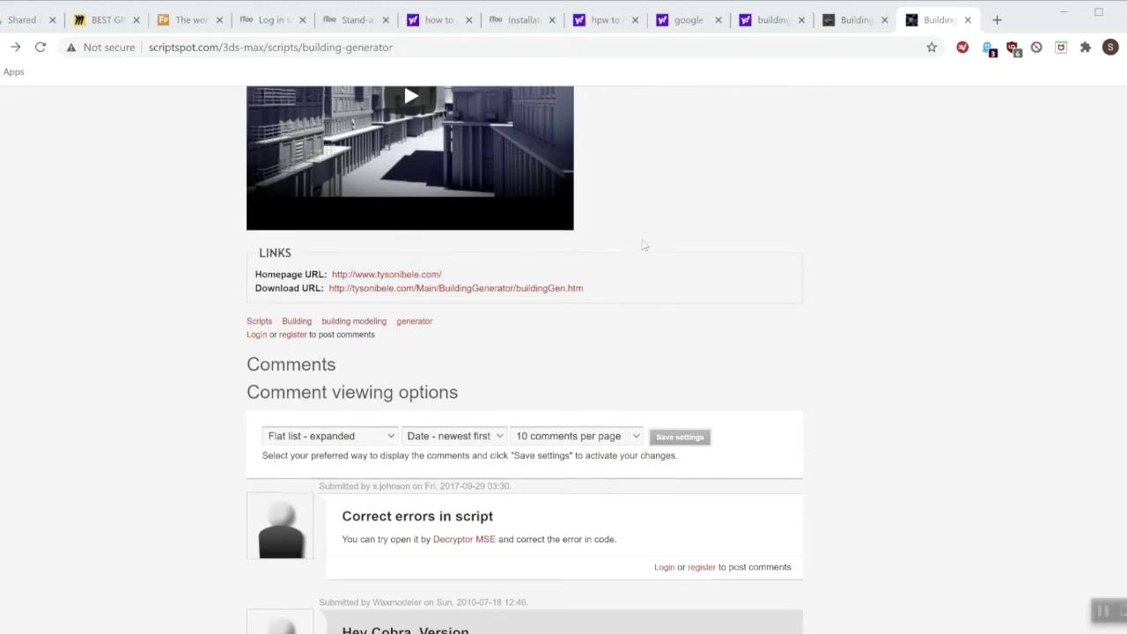
pyautogui.scroll(10, 643, 246)
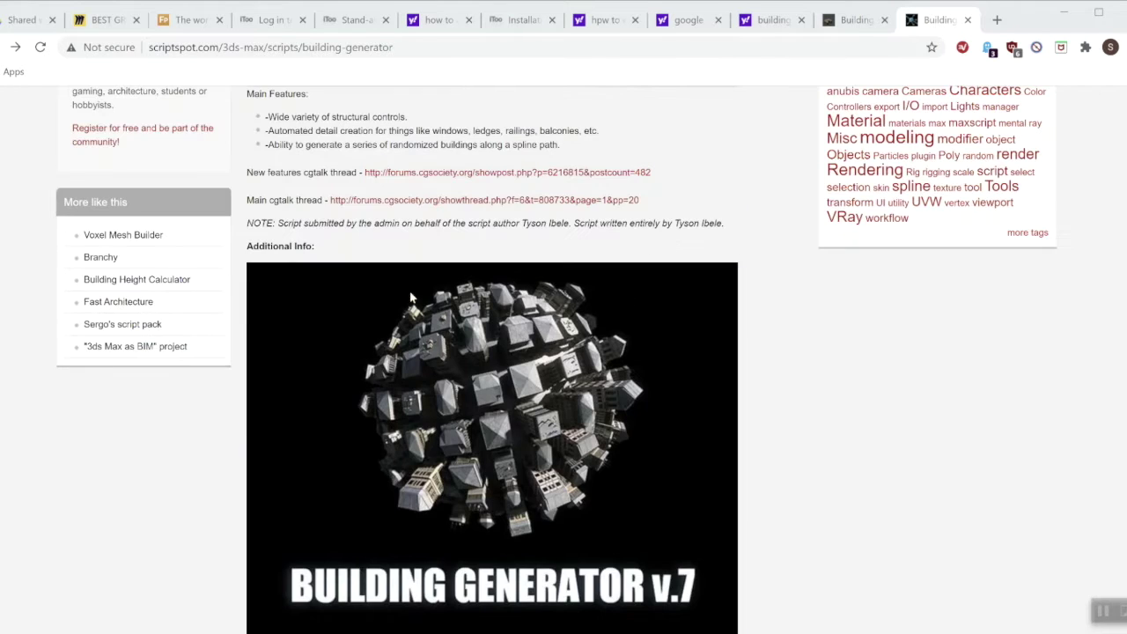
pyautogui.scroll(1, 518, 560)
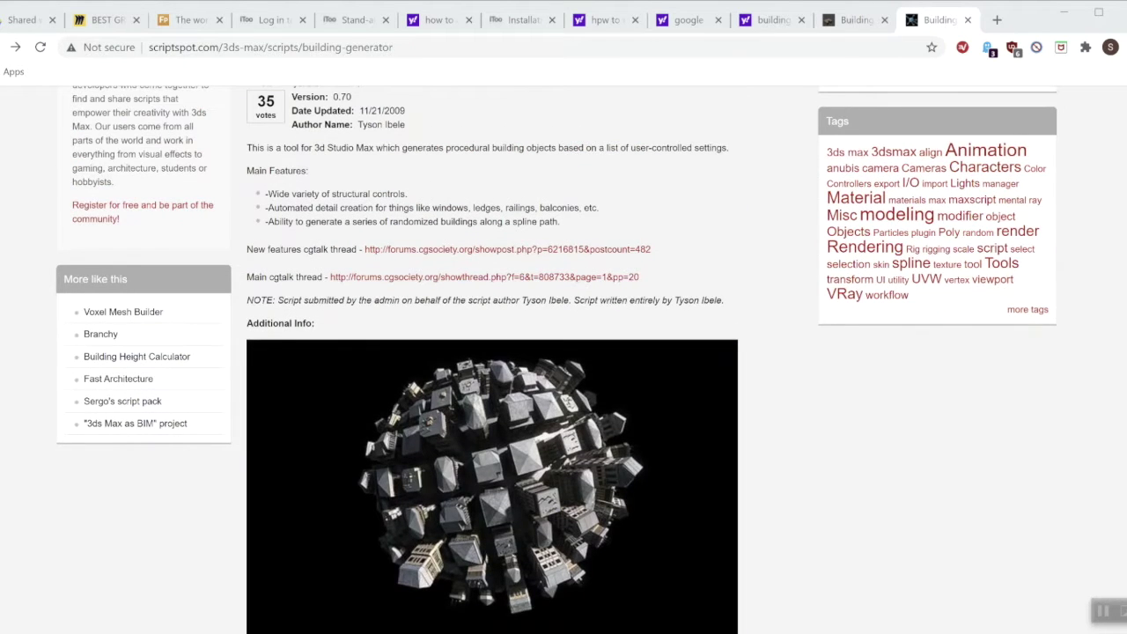
# Switch to 3ds Max and run the buildingGen_v07_32 script from the Downloads folder with the MAXScript utility.
pyautogui.click(445, 629)
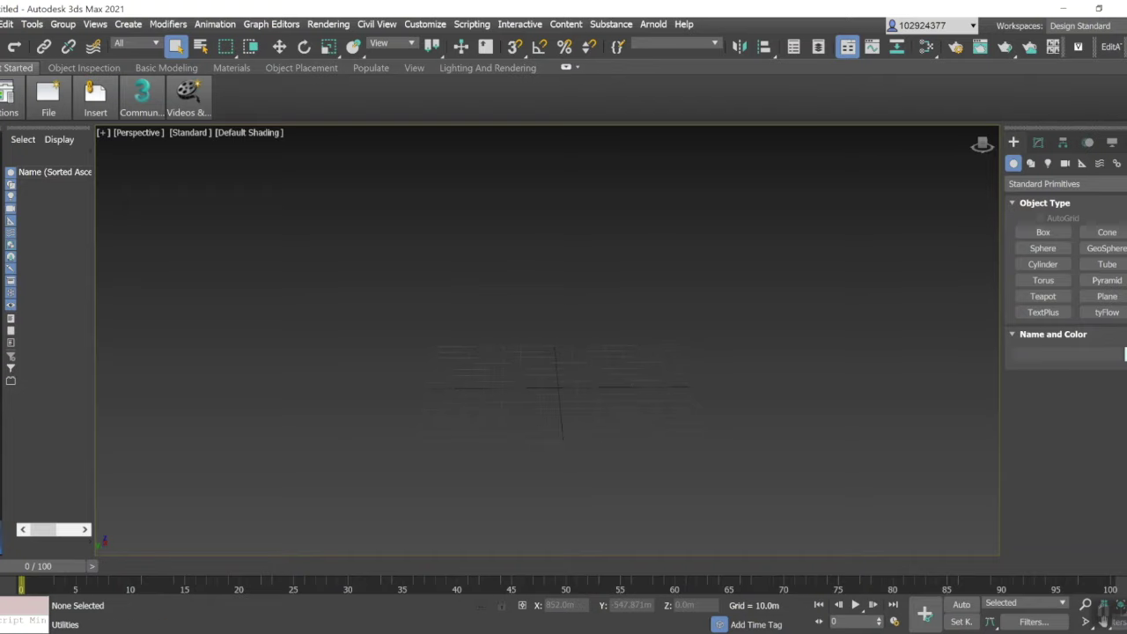
pyautogui.click(1125, 142)
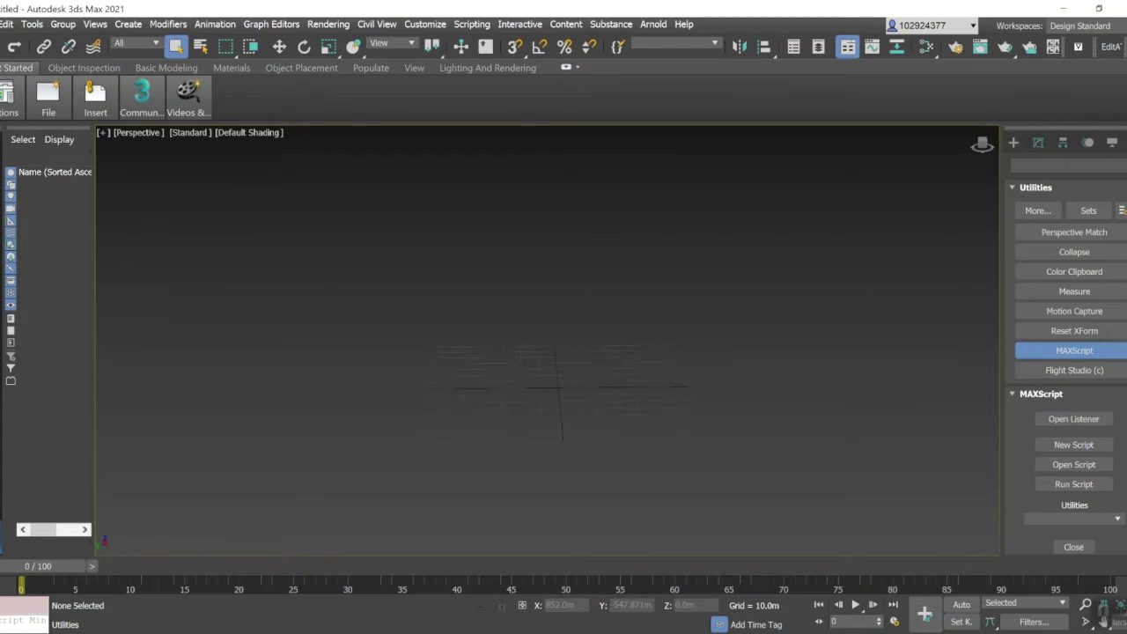
pyautogui.click(1088, 357)
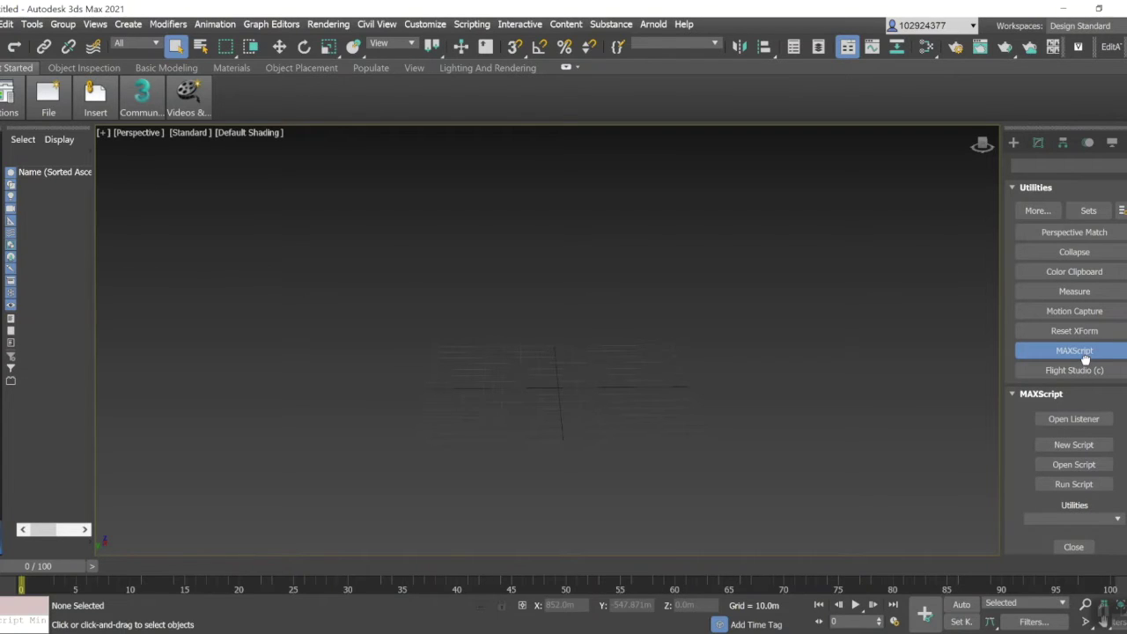
pyautogui.click(1074, 487)
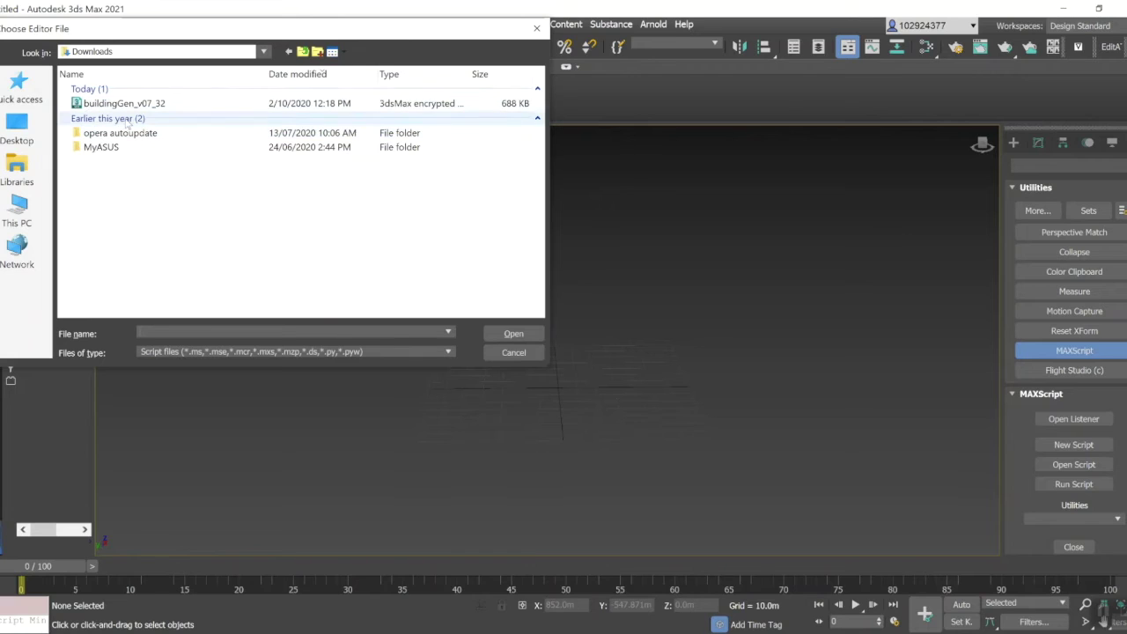
pyautogui.click(104, 104)
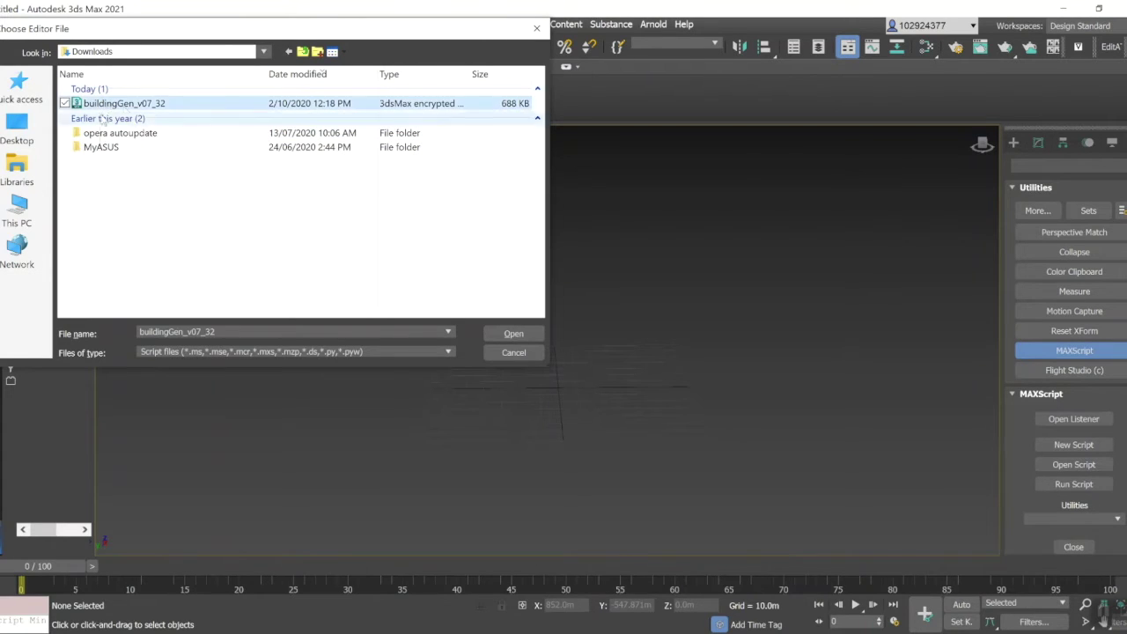
pyautogui.click(511, 335)
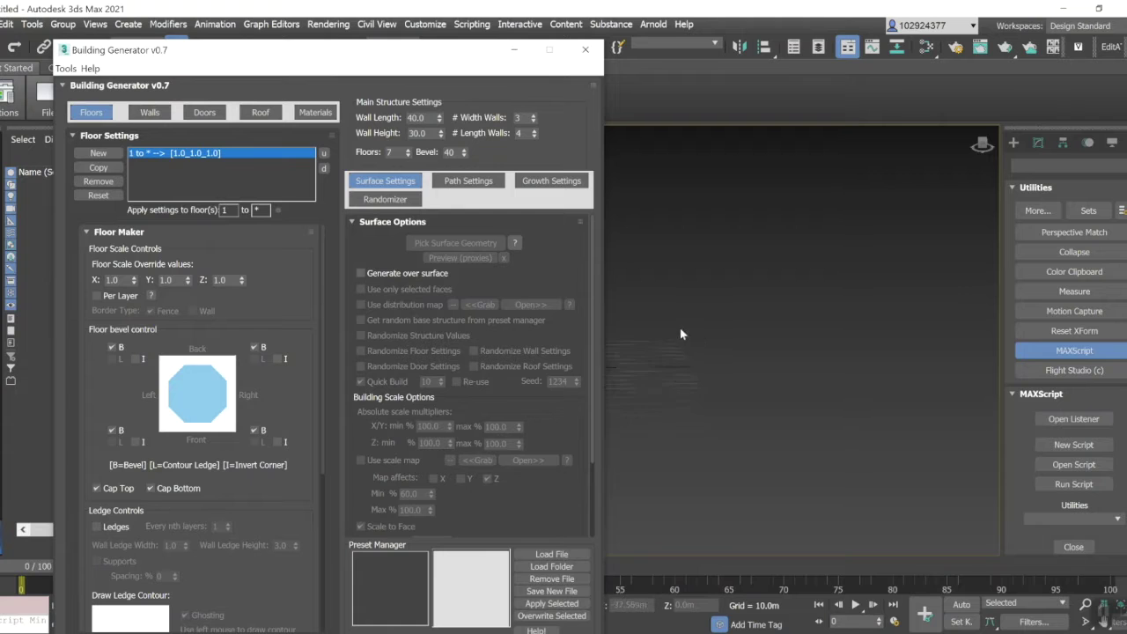
# Turn off the bevel on all four corners of the floor shape to make the plan square.
pyautogui.click(681, 332)
pyautogui.moveTo(700, 337); pyautogui.dragTo(692, 367, button='middle')
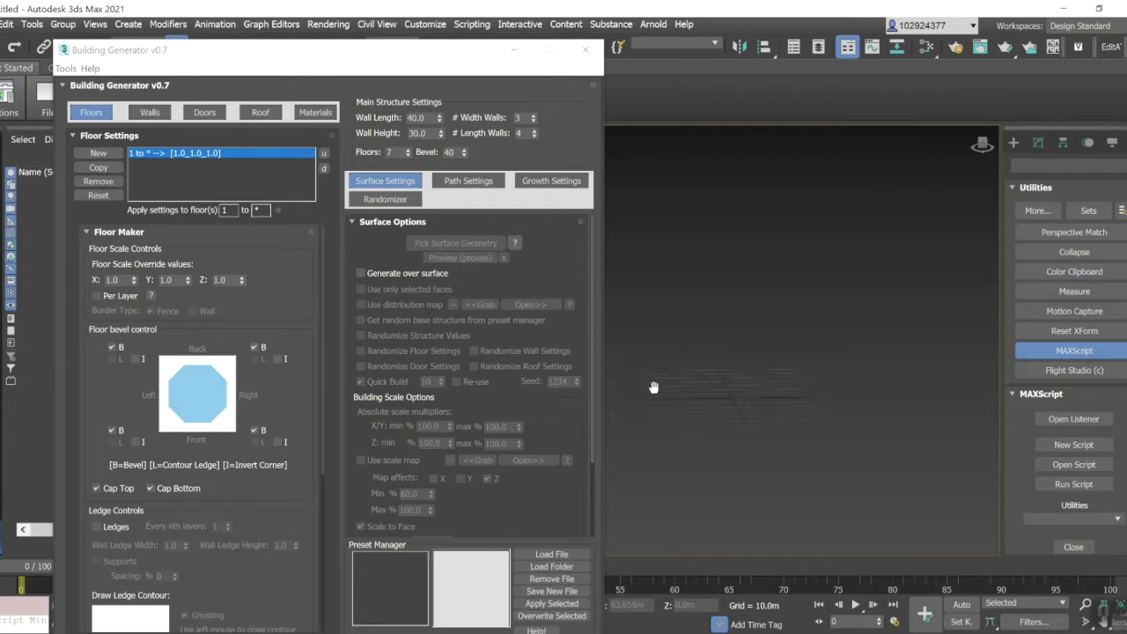
pyautogui.moveTo(339, 59); pyautogui.dragTo(259, 20)
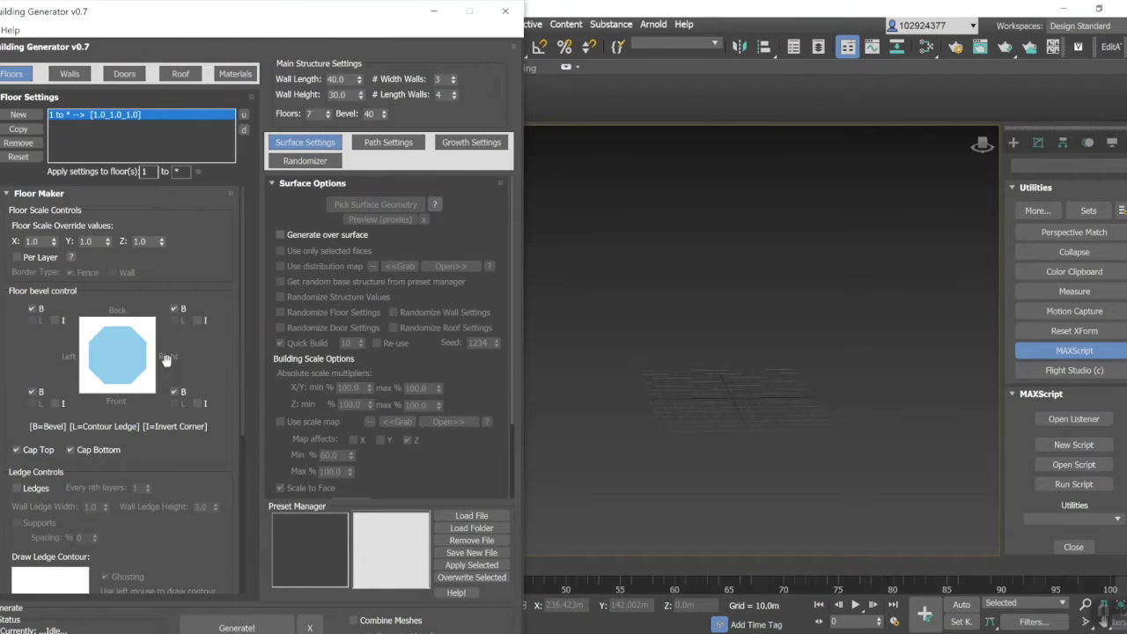
pyautogui.click(32, 308)
pyautogui.click(175, 309)
pyautogui.click(32, 391)
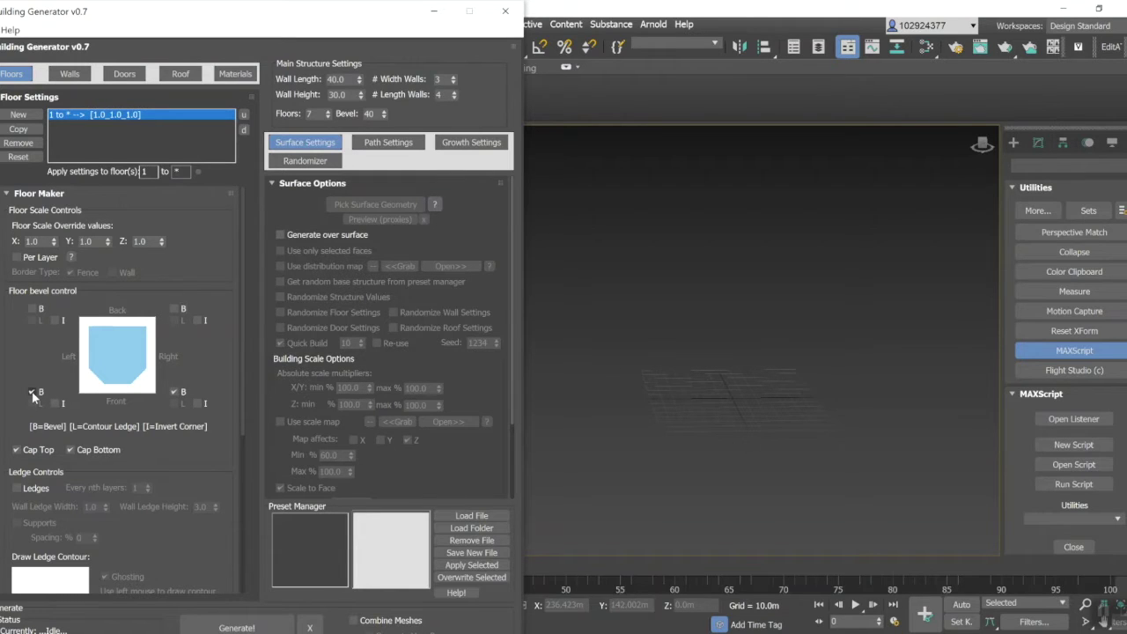
pyautogui.click(175, 392)
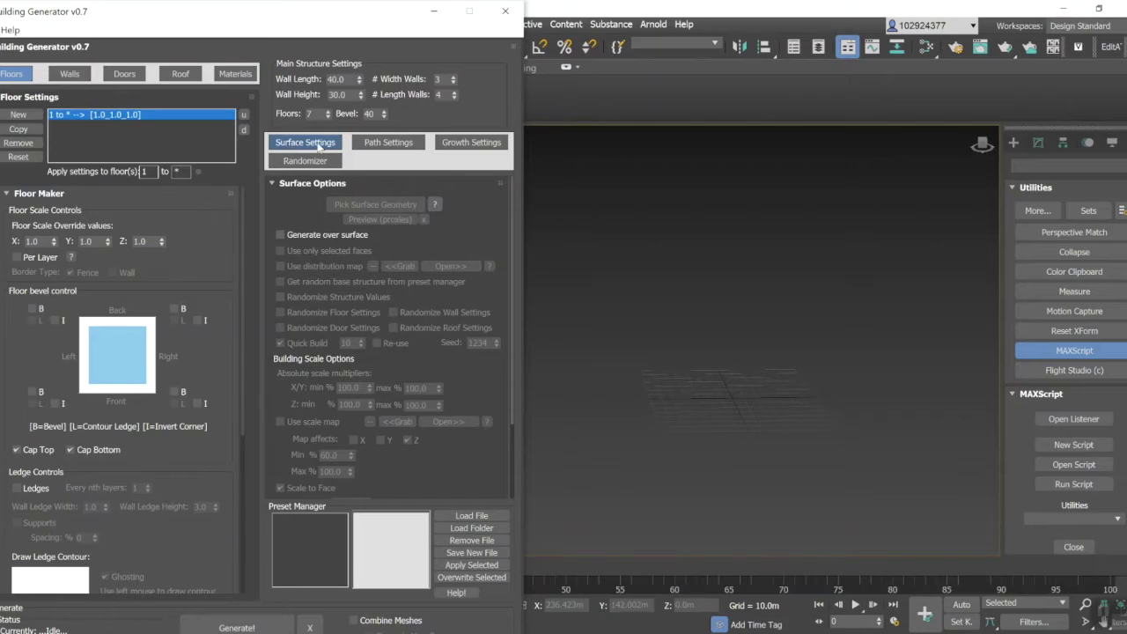
# Set the number of floors to 10 and generate the building.
pyautogui.doubleClick(314, 113)
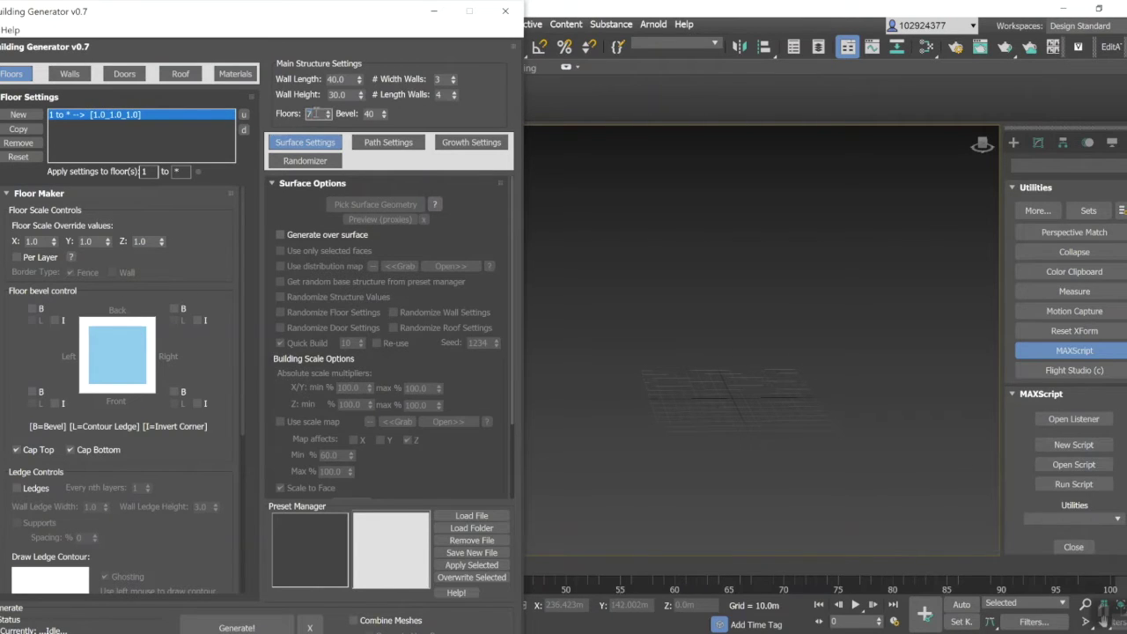
pyautogui.write('10')
pyautogui.click(416, 115)
pyautogui.click(222, 628)
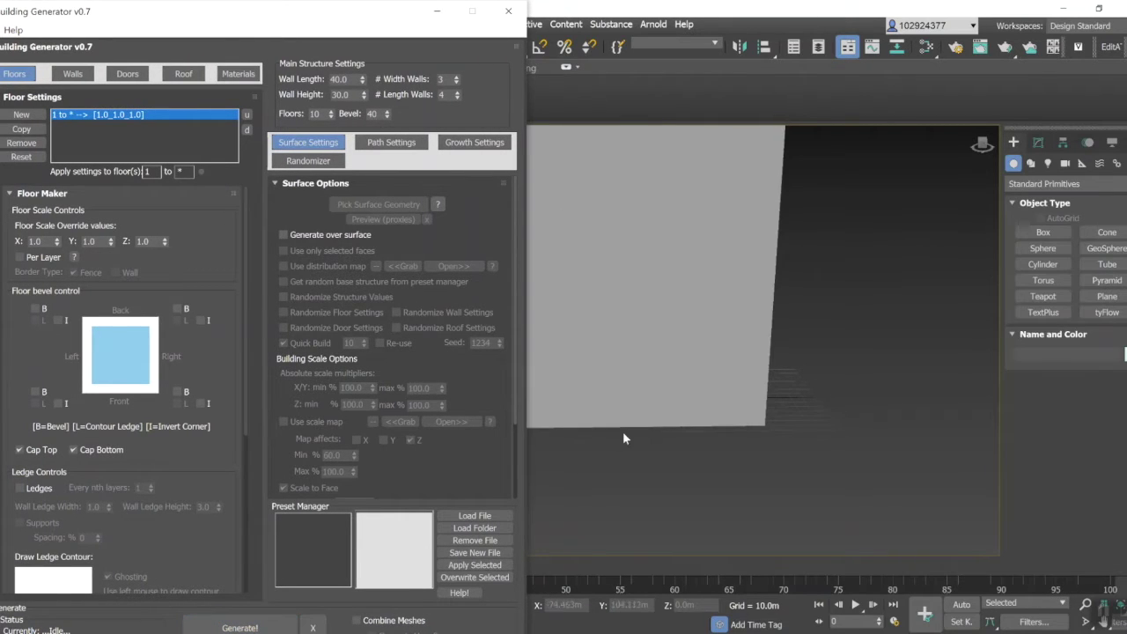
# Inspect the generated building's walls and rooftop details from near and far.
pyautogui.moveTo(671, 391); pyautogui.dragTo(727, 413, button='middle')
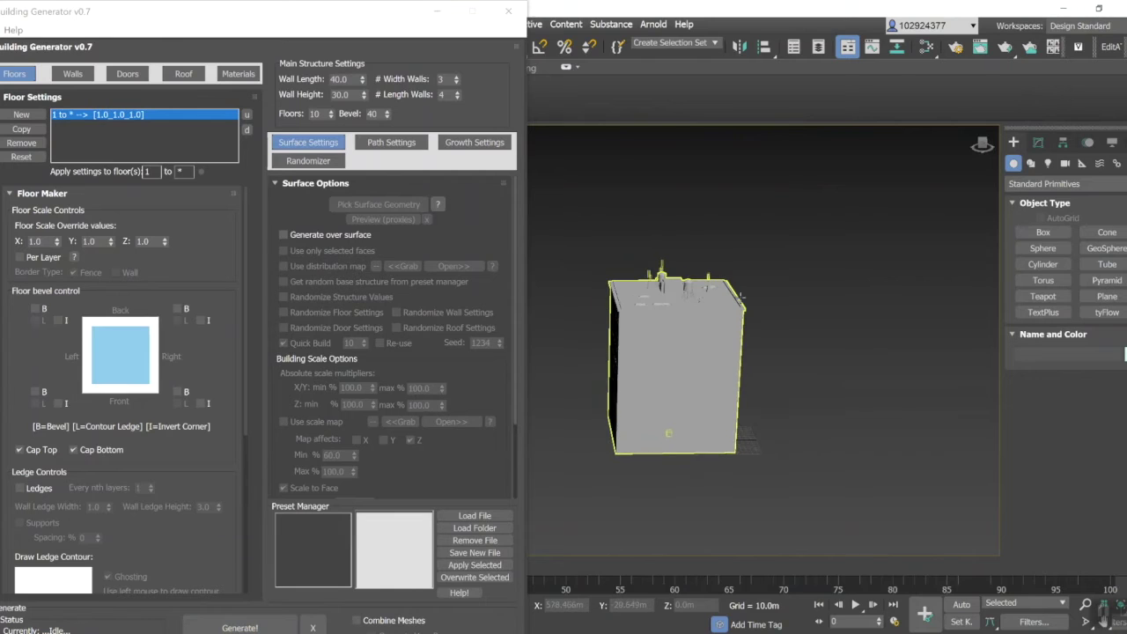
pyautogui.click(656, 218)
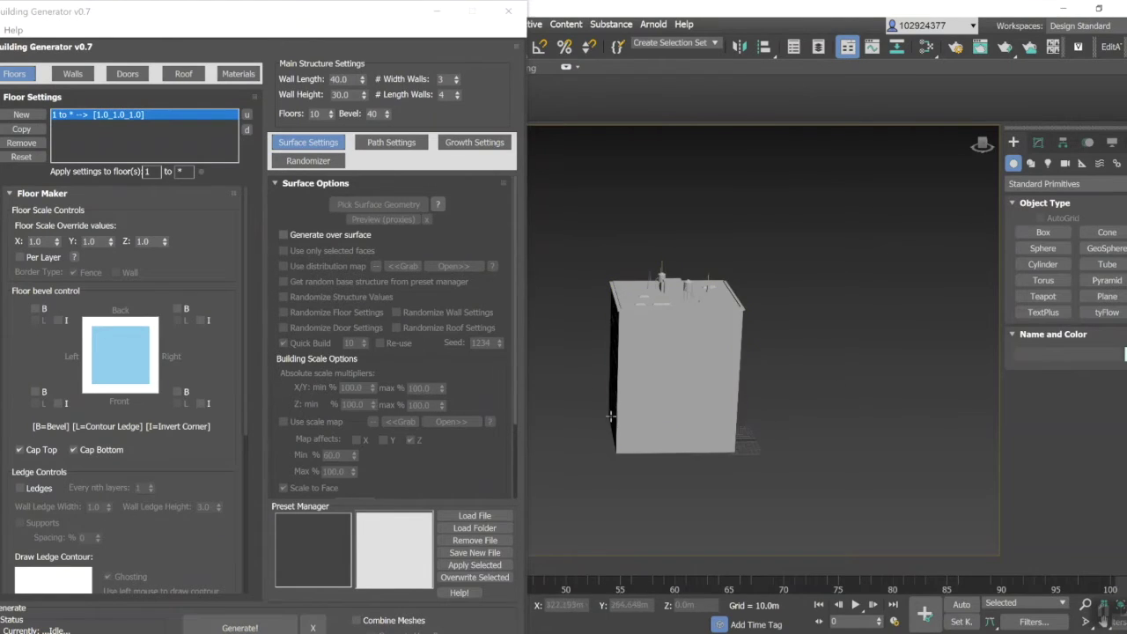
pyautogui.click(673, 400)
pyautogui.scroll(4, 656, 346)
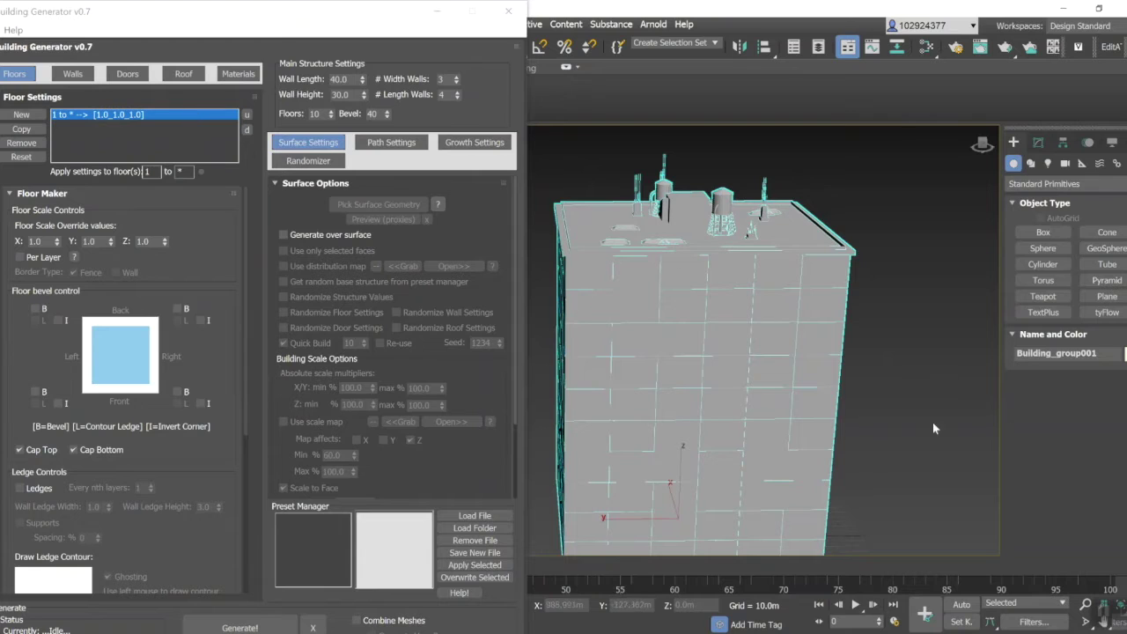
pyautogui.scroll(-3, 849, 391)
pyautogui.moveTo(849, 391); pyautogui.dragTo(730, 380, button='middle')
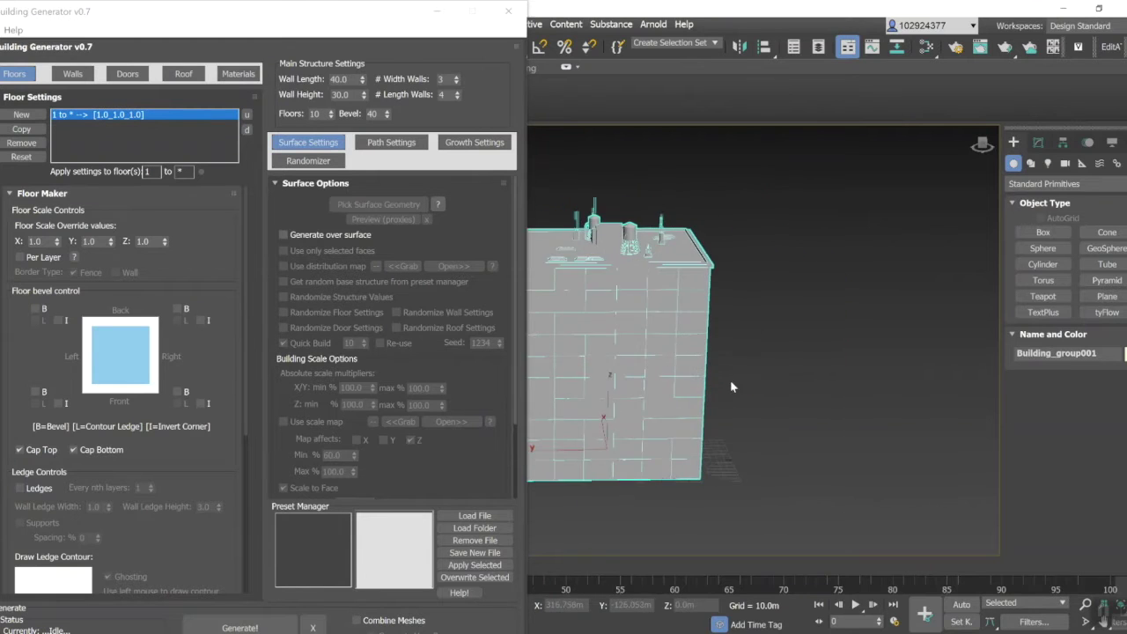
pyautogui.scroll(-3, 872, 348)
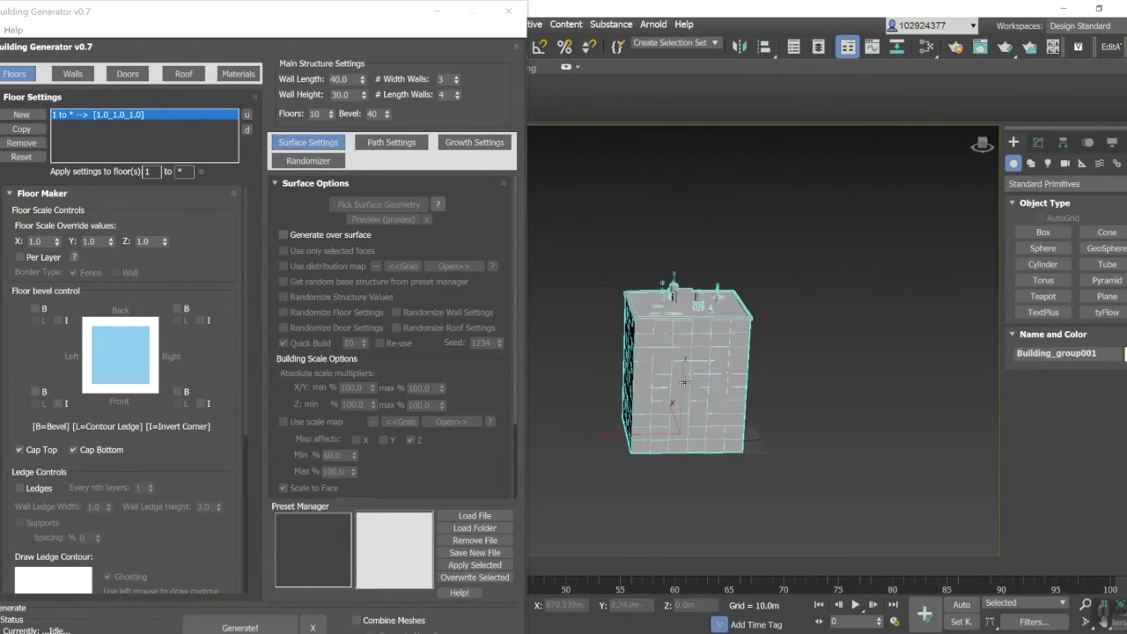
pyautogui.scroll(3, 665, 357)
pyautogui.click(569, 345)
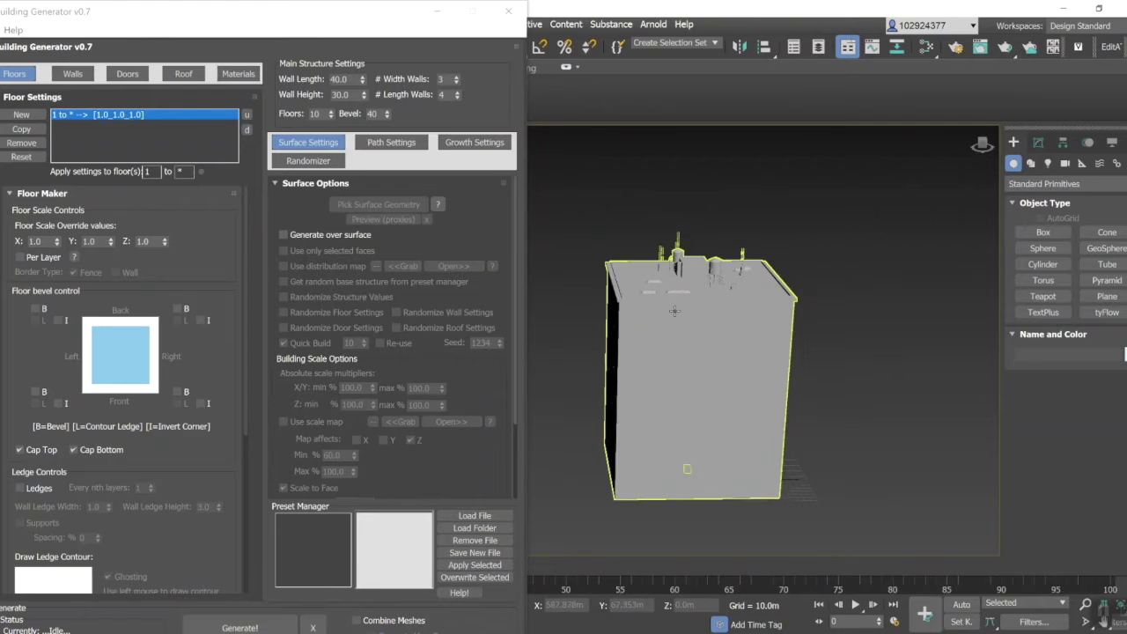
pyautogui.scroll(-2, 794, 256)
pyautogui.moveTo(760, 437); pyautogui.dragTo(735, 445, button='middle')
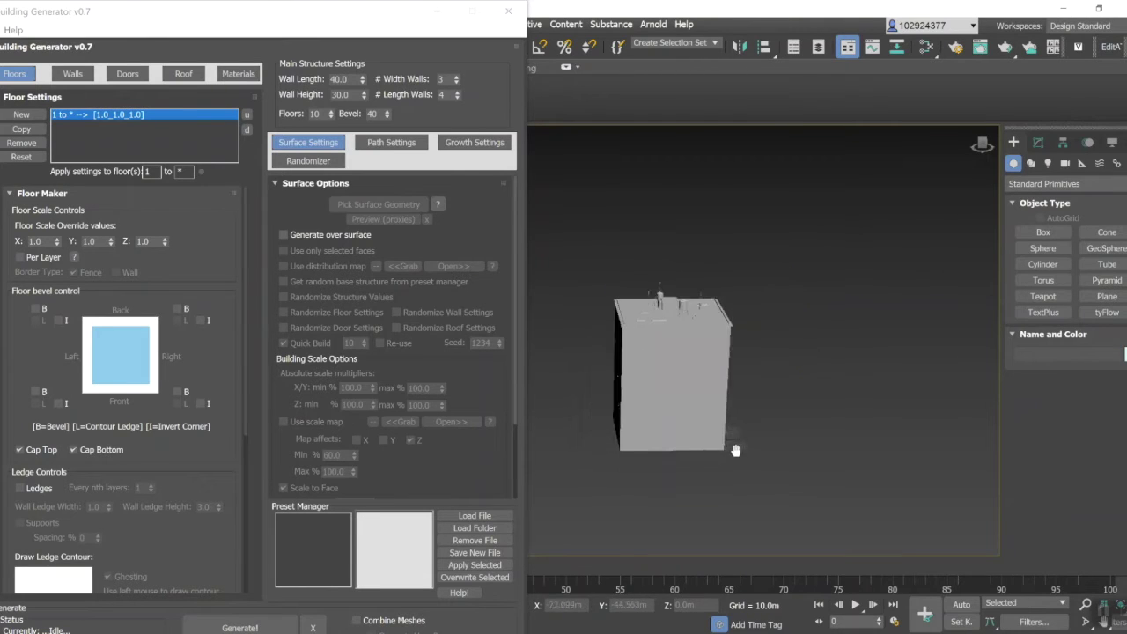
# Move the building group away from the grid origin to about X 70.8 m, Y -413.1 m.
pyautogui.click(650, 402)
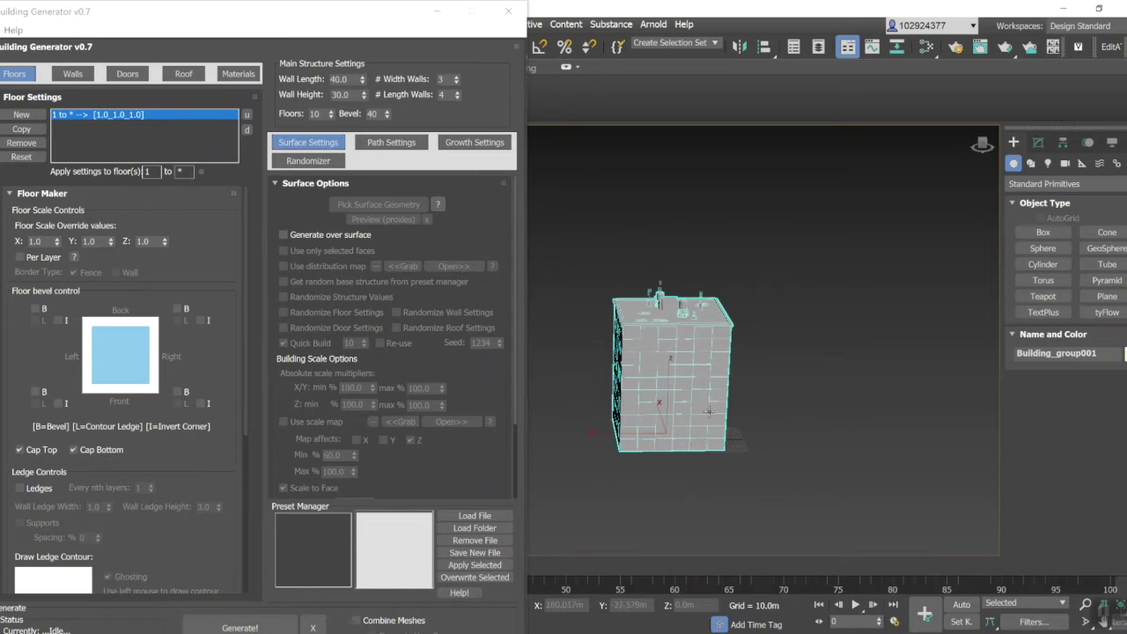
pyautogui.moveTo(403, 6); pyautogui.dragTo(401, 70)
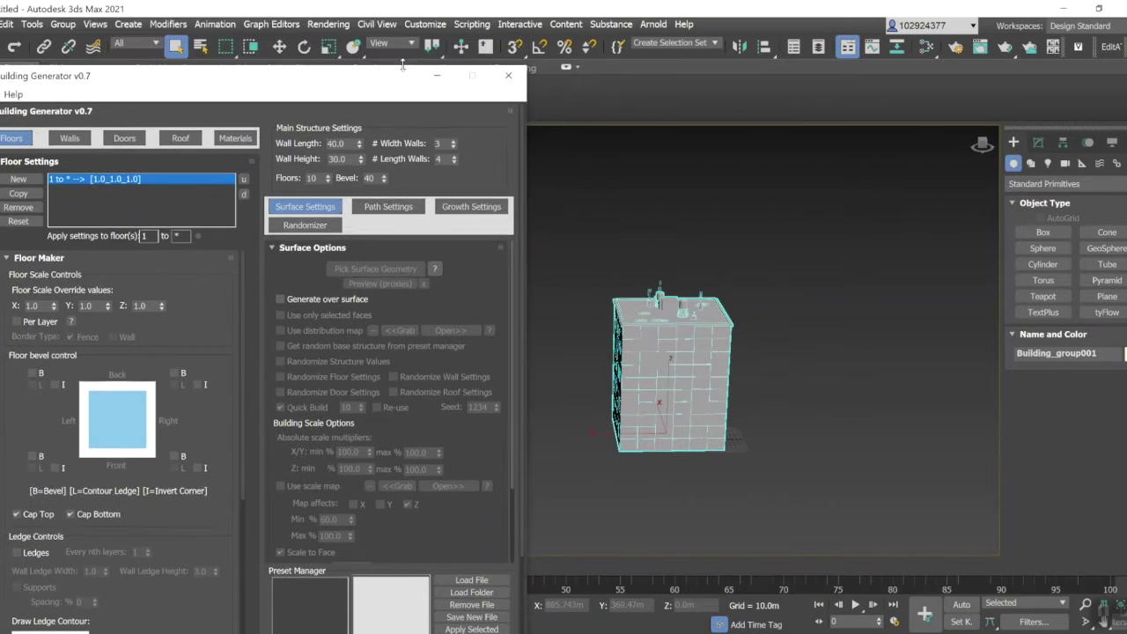
pyautogui.click(280, 46)
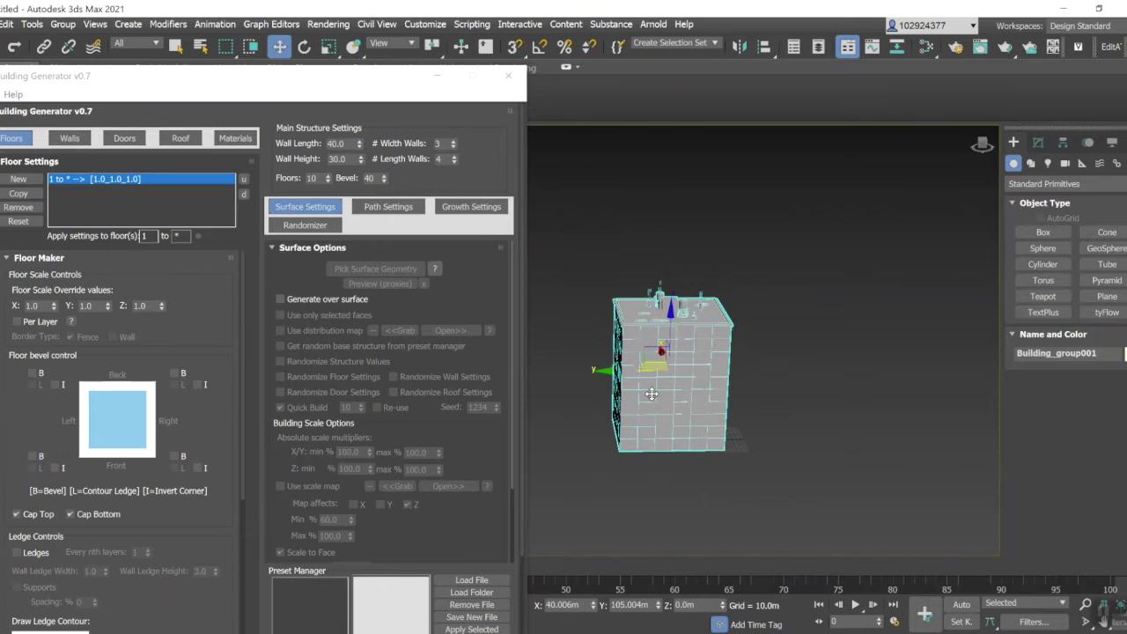
pyautogui.moveTo(649, 390); pyautogui.dragTo(868, 387)
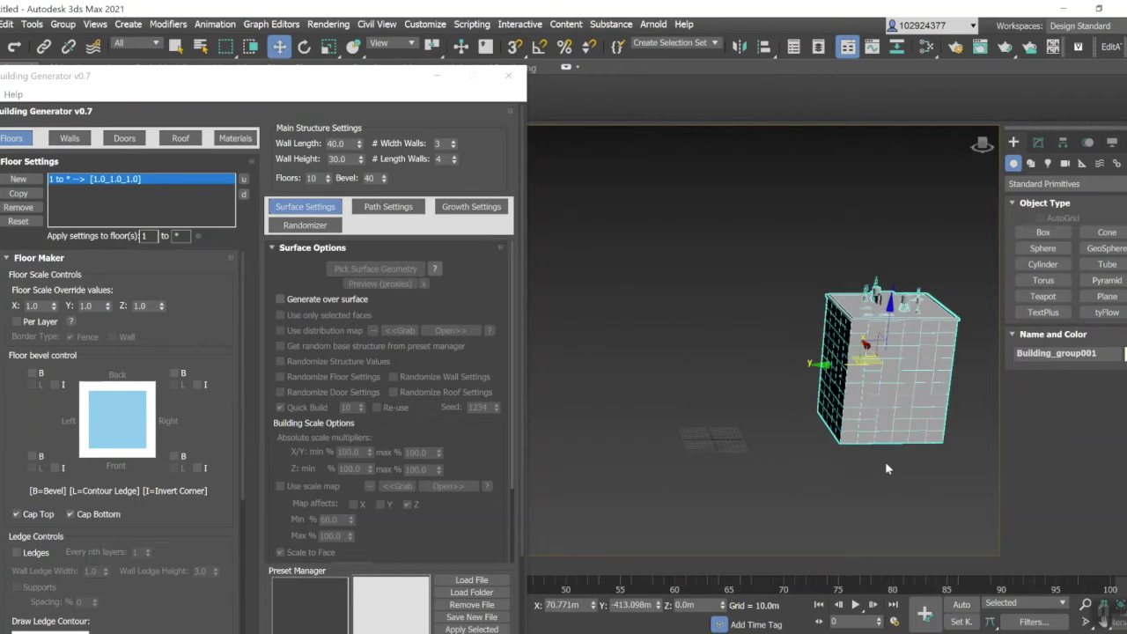
pyautogui.moveTo(727, 420); pyautogui.dragTo(710, 418, button='middle')
# Enable windows with covers in the wall settings for floors 2 and up.
pyautogui.click(266, 72)
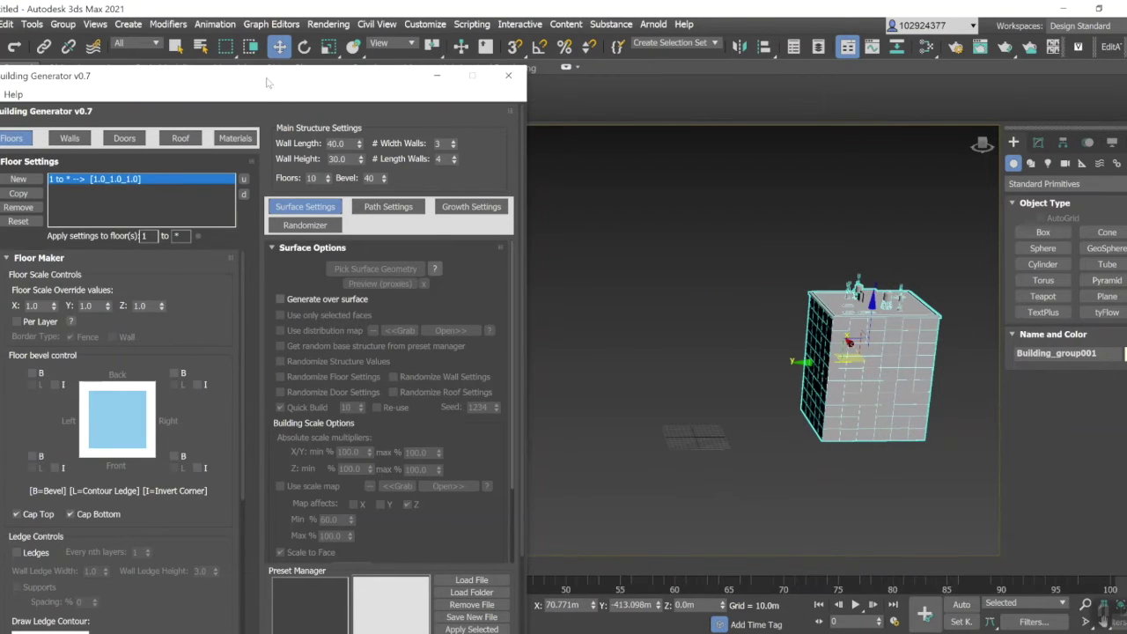
pyautogui.moveTo(266, 75); pyautogui.dragTo(271, 47)
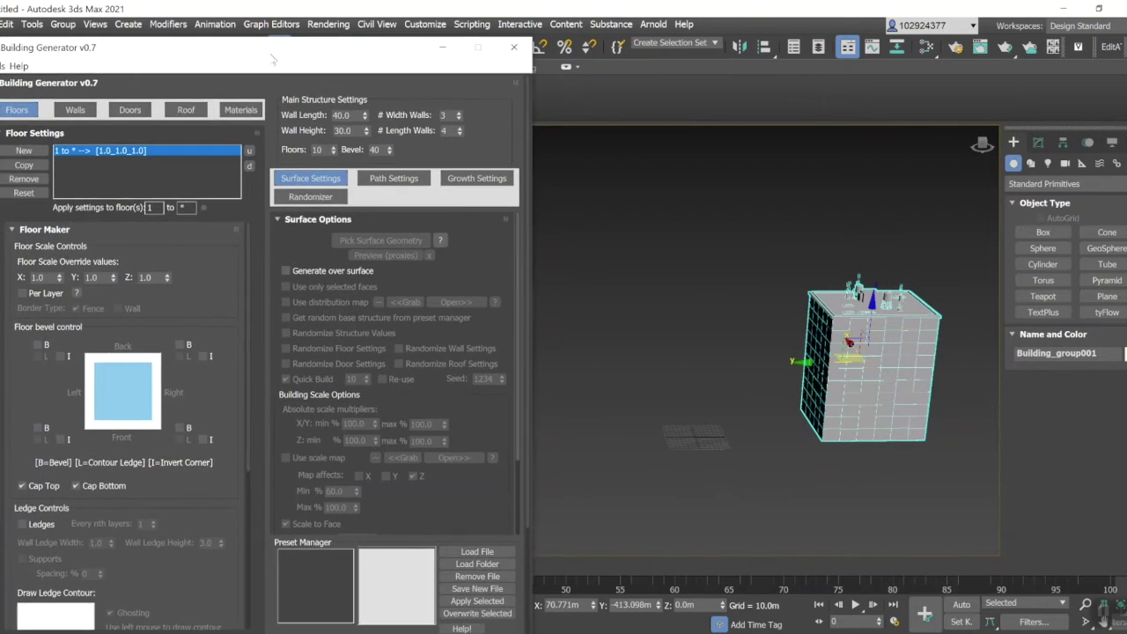
pyautogui.click(71, 111)
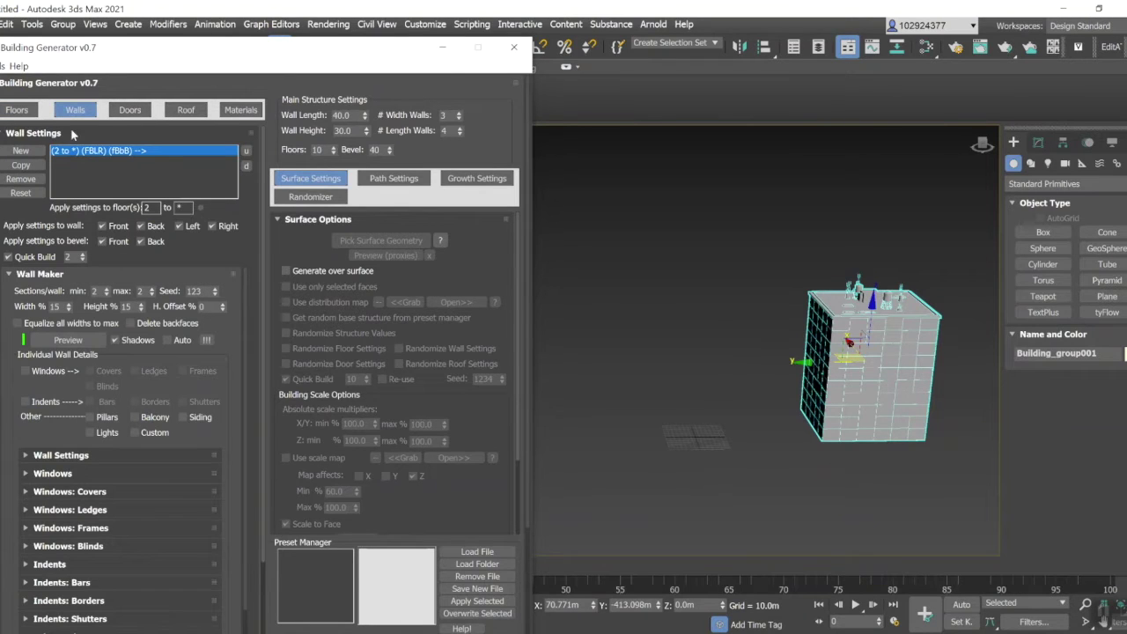
pyautogui.click(26, 371)
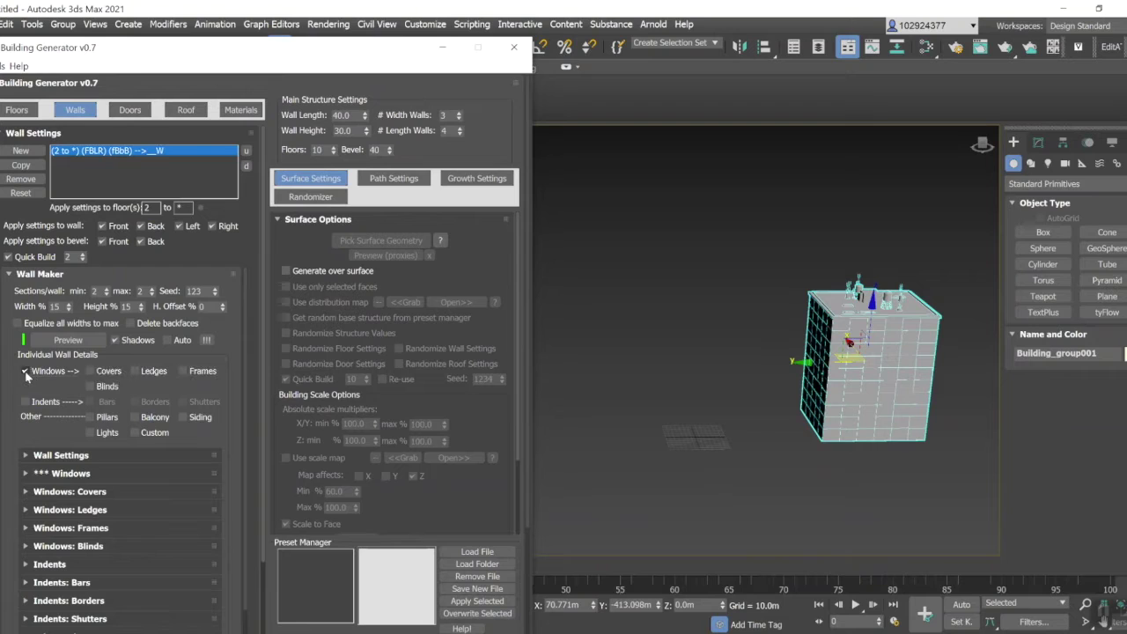
pyautogui.click(92, 372)
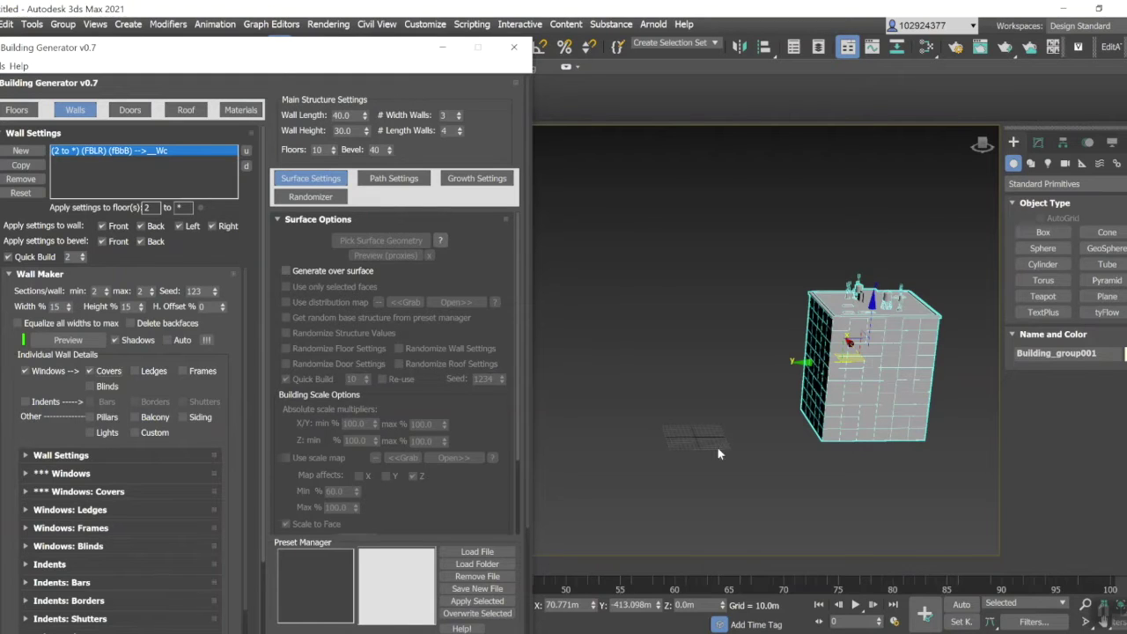
# Set the number of floors to 15 and generate a second building.
pyautogui.moveTo(324, 150); pyautogui.dragTo(270, 161)
pyautogui.write('1')
pyautogui.doubleClick(343, 130)
pyautogui.press('Return')
pyautogui.scroll(-1, 288, 471)
pyautogui.scroll(-1, 326, 449)
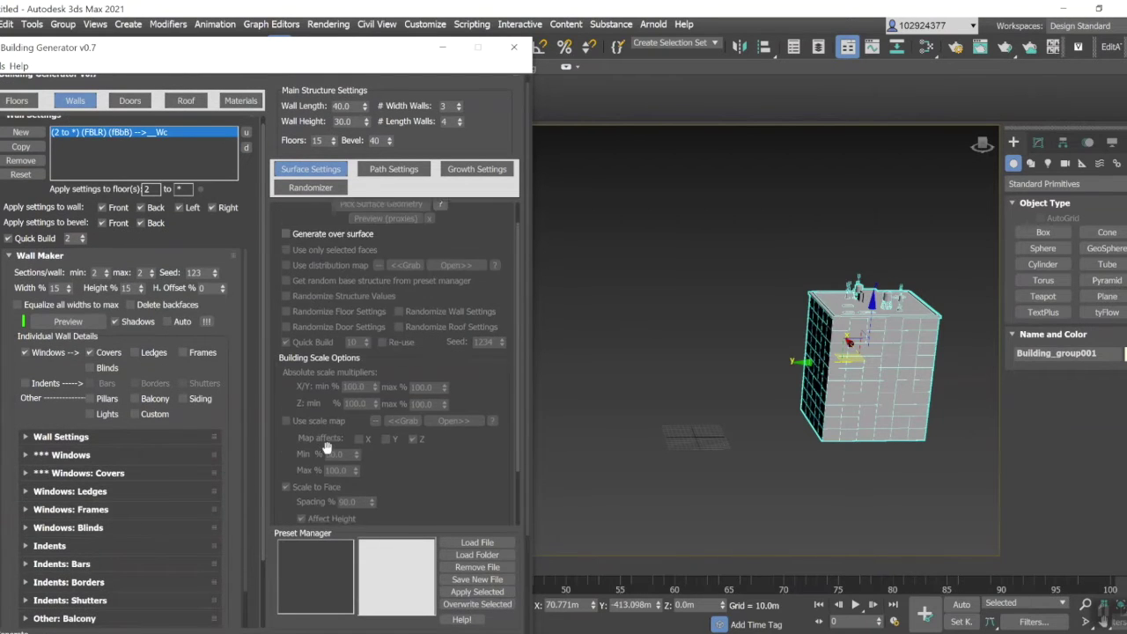
pyautogui.scroll(-2, 270, 581)
pyautogui.click(243, 548)
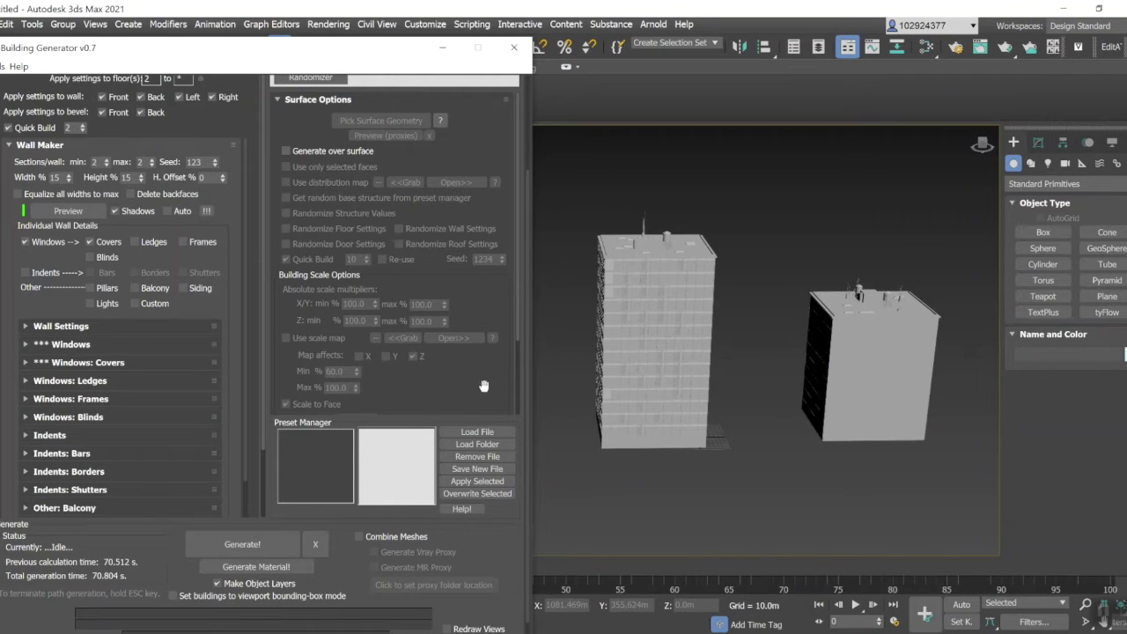
# Inspect the window details on the newly generated 15-floor building from near and far.
pyautogui.click(635, 360)
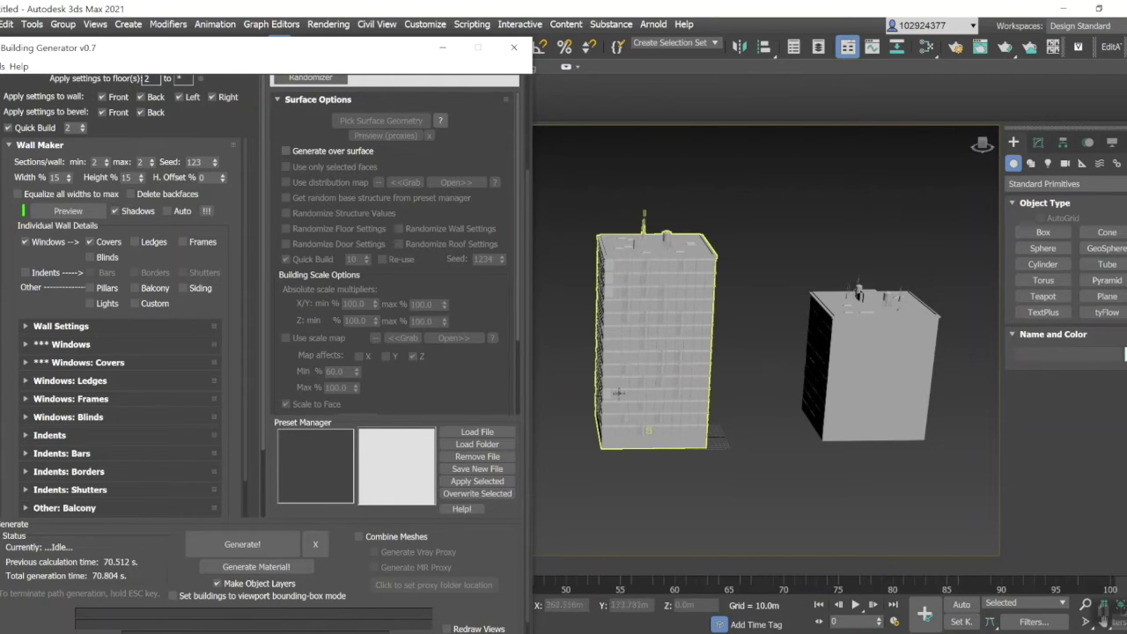
pyautogui.scroll(4, 661, 291)
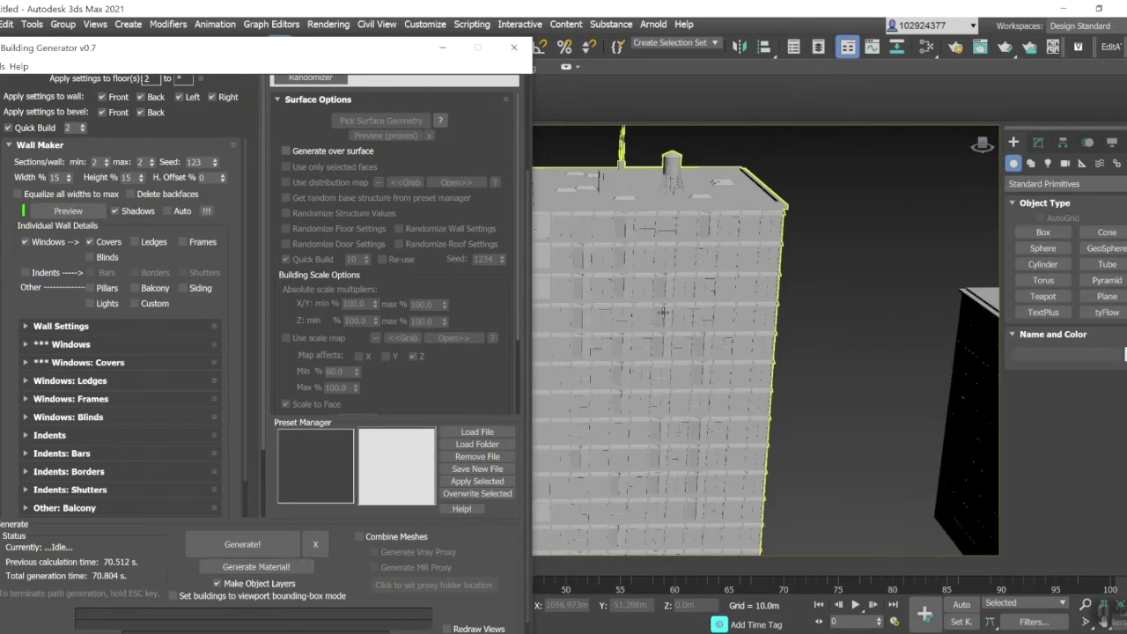
pyautogui.scroll(2, 665, 313)
pyautogui.click(720, 334)
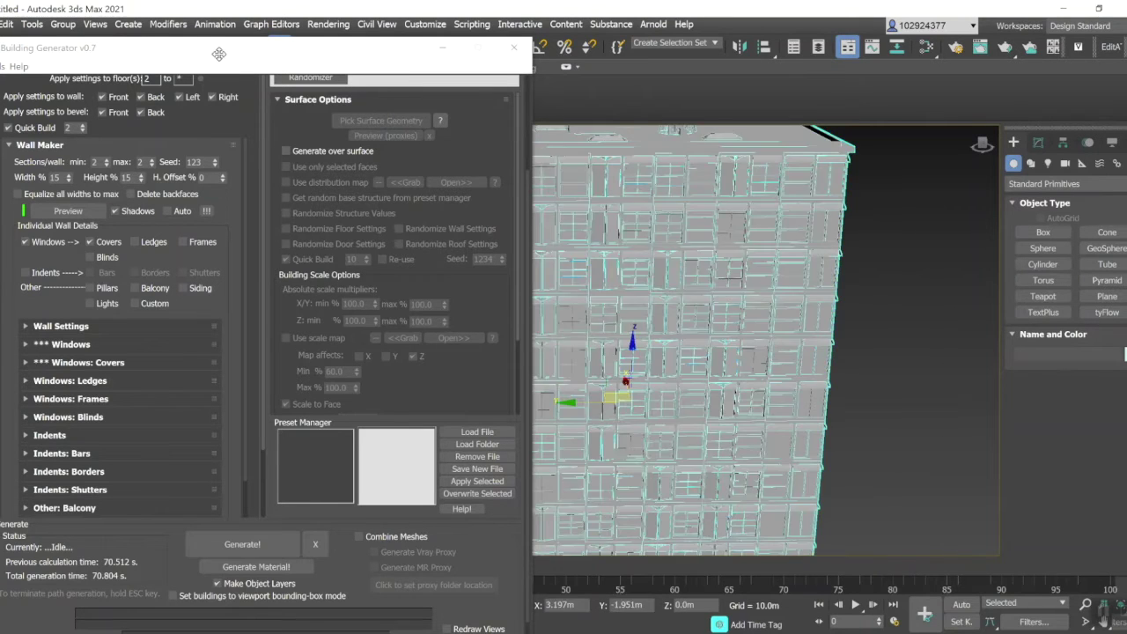
pyautogui.moveTo(599, 241); pyautogui.dragTo(813, 297, button='middle')
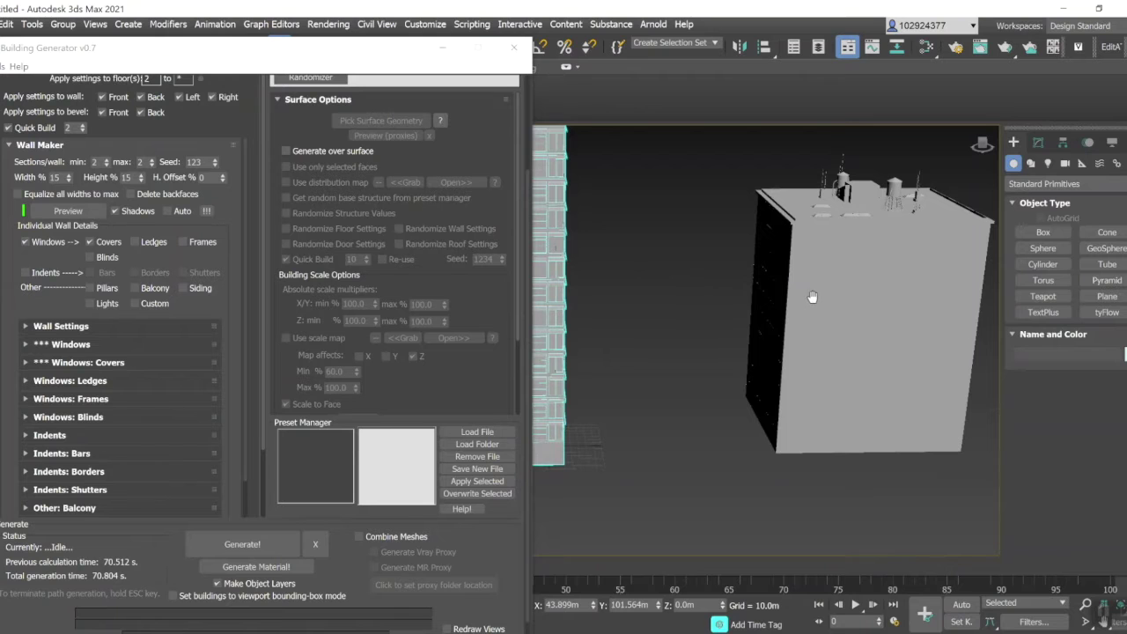
pyautogui.scroll(-3, 630, 335)
pyautogui.moveTo(767, 325); pyautogui.dragTo(981, 334, button='middle')
pyautogui.scroll(2, 658, 251)
pyautogui.scroll(2, 658, 251)
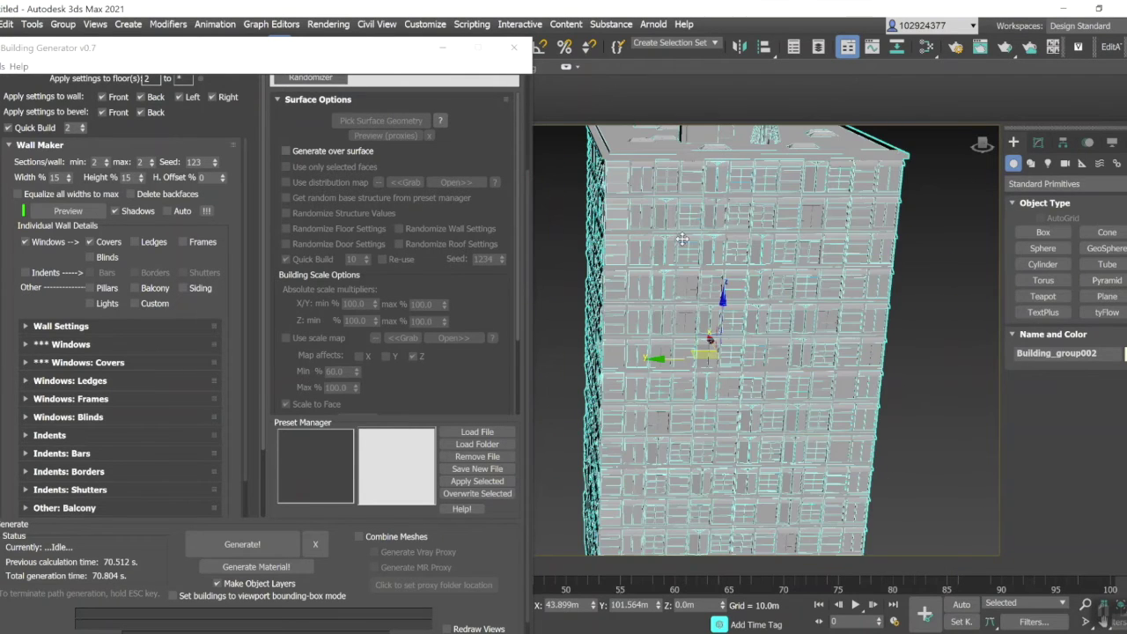
pyautogui.scroll(2, 687, 227)
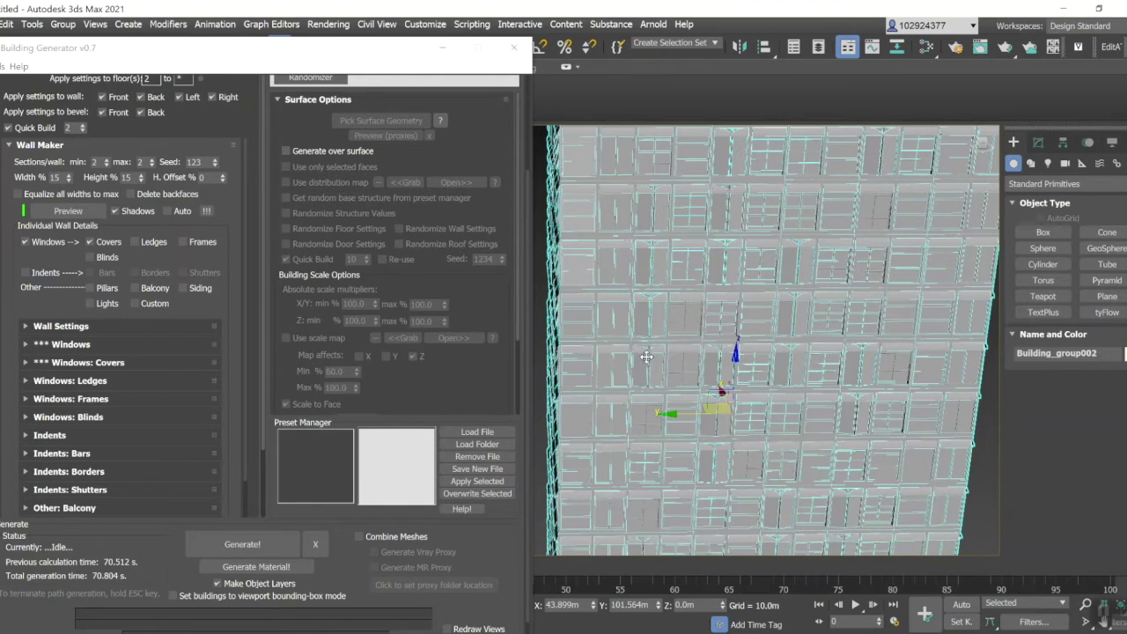
pyautogui.scroll(-2, 647, 357)
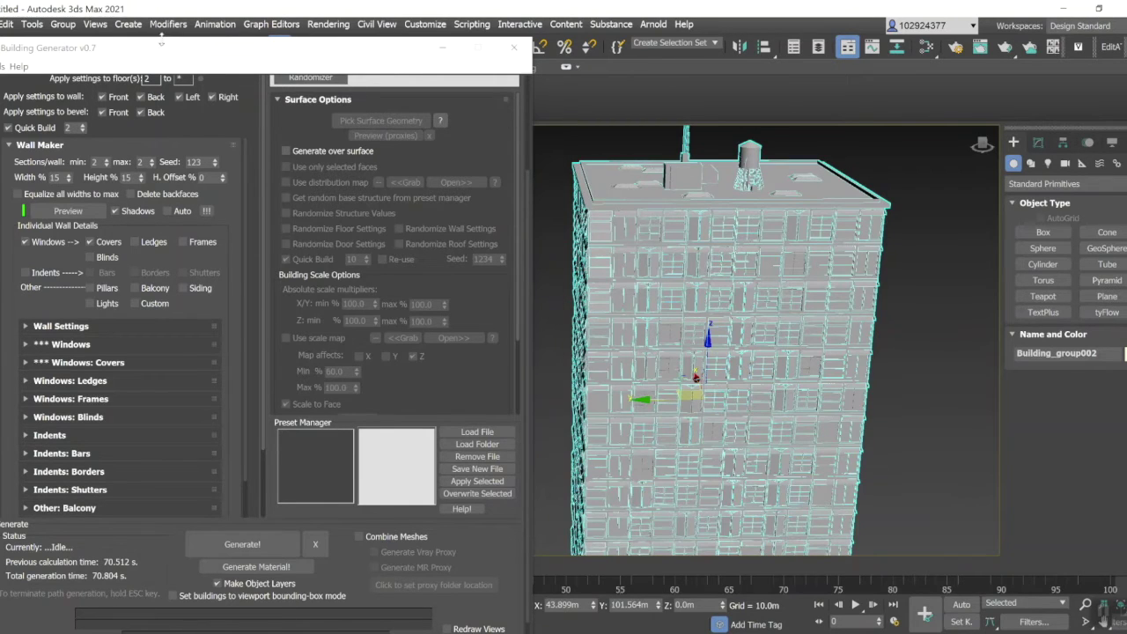
pyautogui.moveTo(161, 42); pyautogui.dragTo(162, 73)
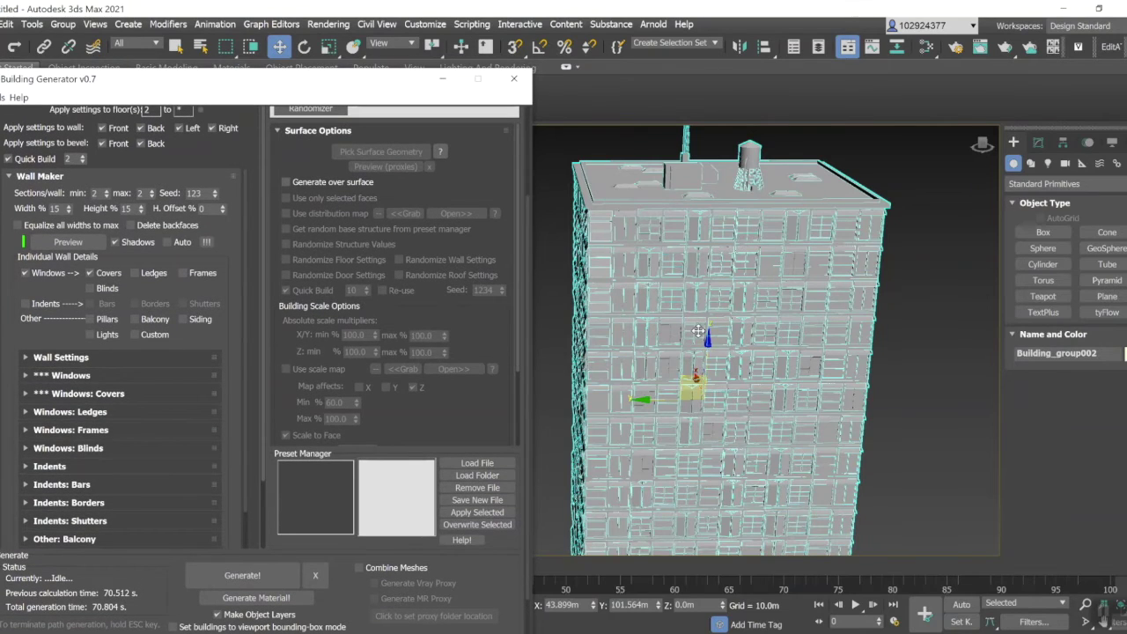
pyautogui.moveTo(729, 370); pyautogui.dragTo(701, 306, button='middle')
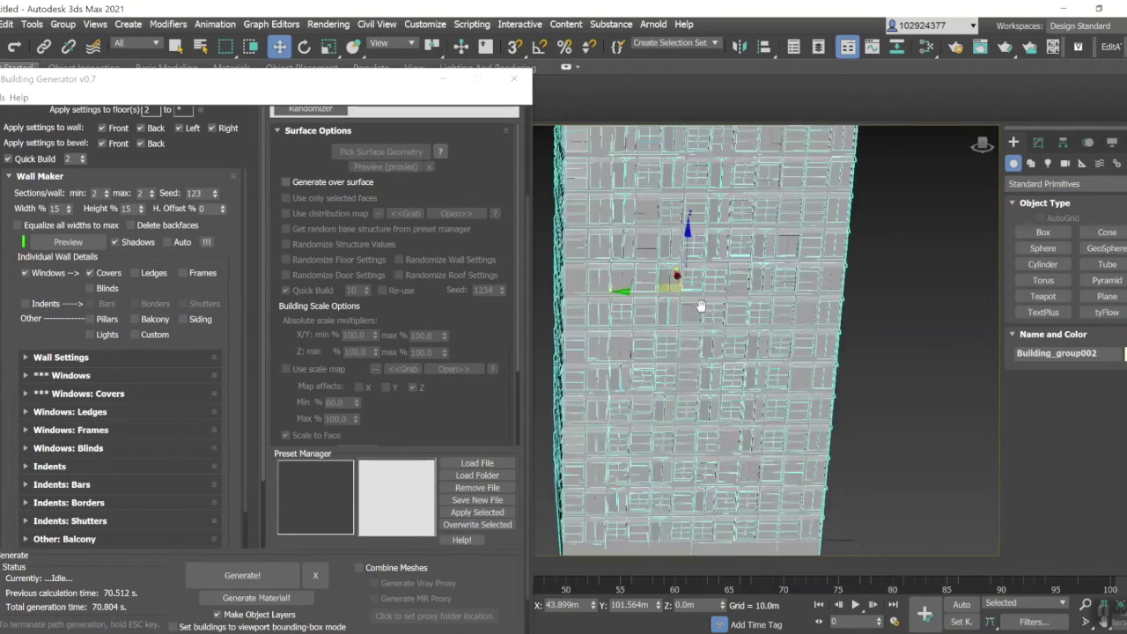
pyautogui.scroll(-6, 701, 306)
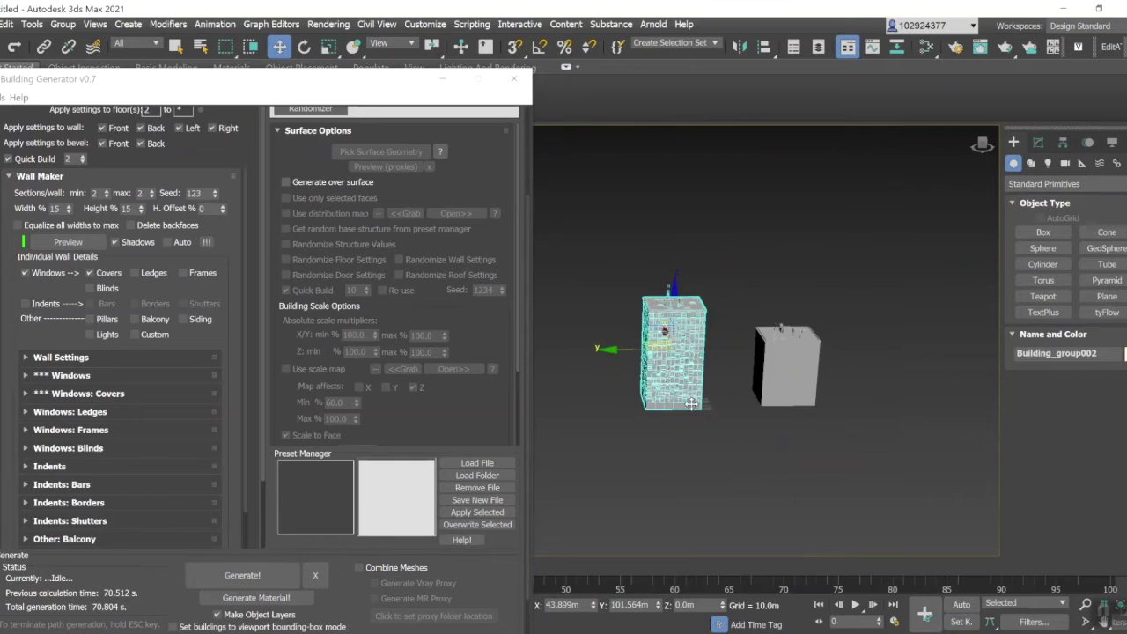
# Move the 15-floor building to the far side of the first building, at about X 36.5 m, Y -744.7 m.
pyautogui.moveTo(693, 403); pyautogui.dragTo(873, 401)
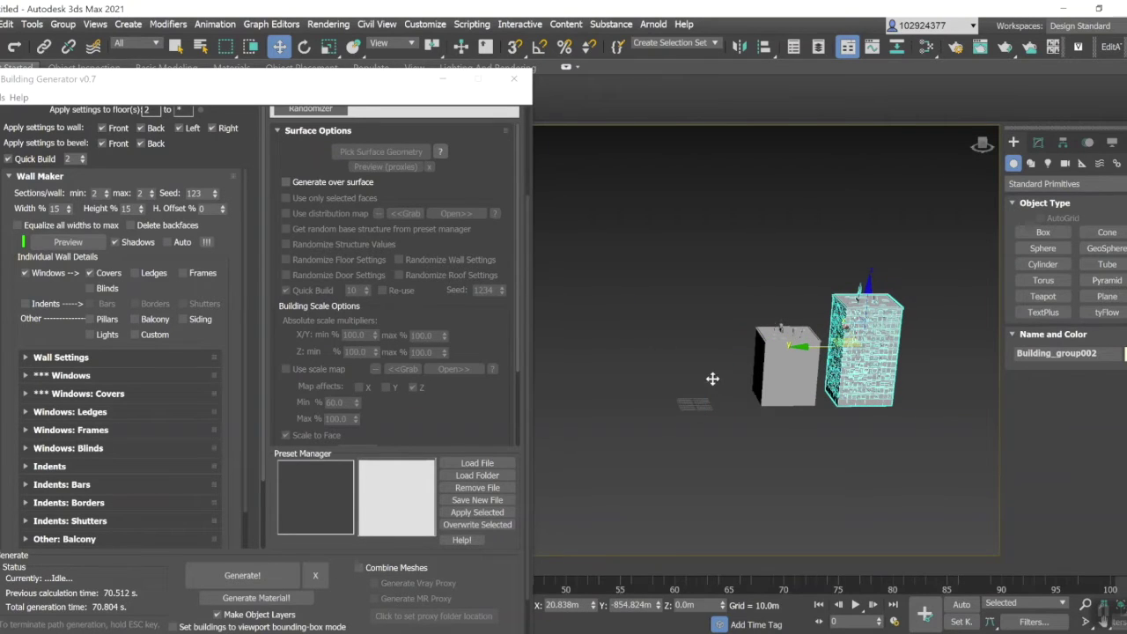
pyautogui.scroll(3, 700, 377)
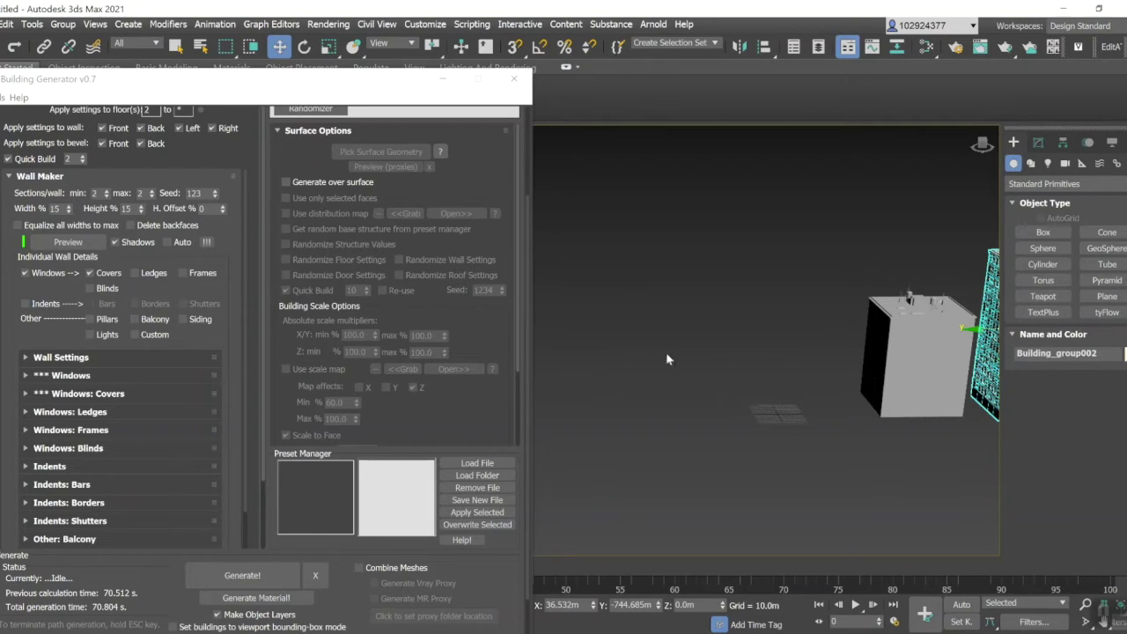
pyautogui.scroll(-3, 721, 388)
# Enable a door with a cover in the door settings for the front wall of floor 1.
pyautogui.scroll(-2, 261, 279)
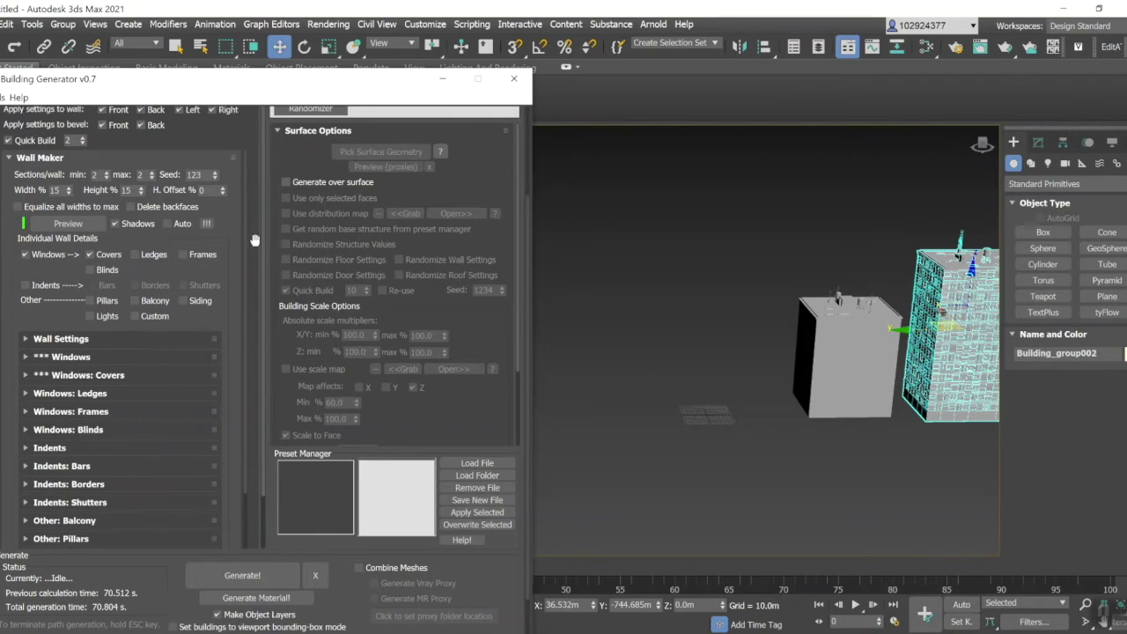
pyautogui.scroll(-4, 201, 329)
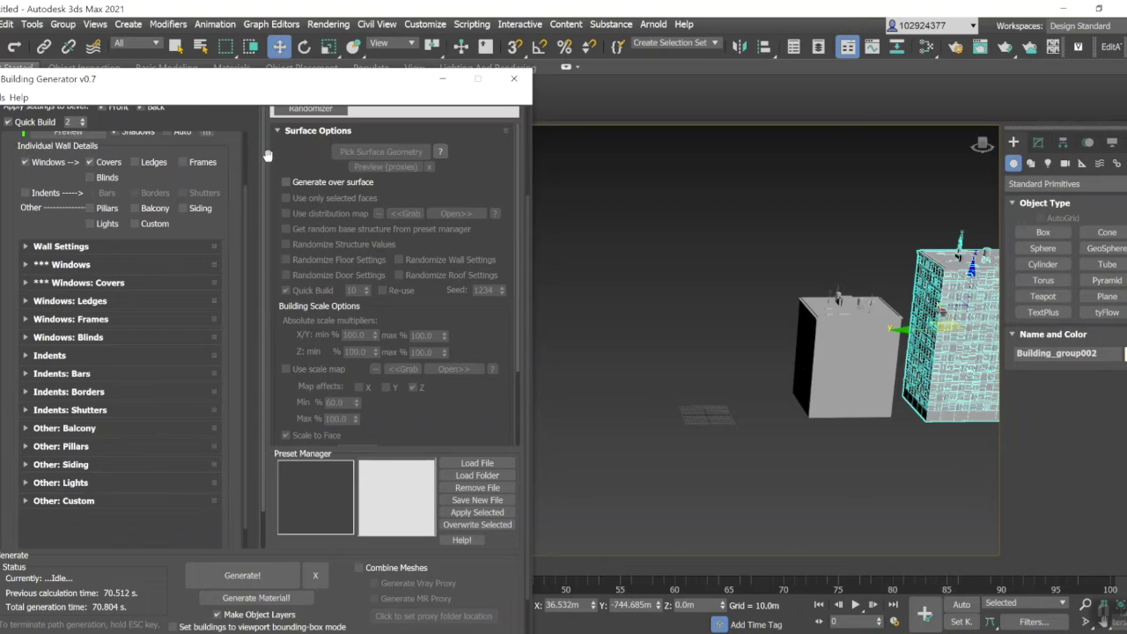
pyautogui.scroll(4, 255, 156)
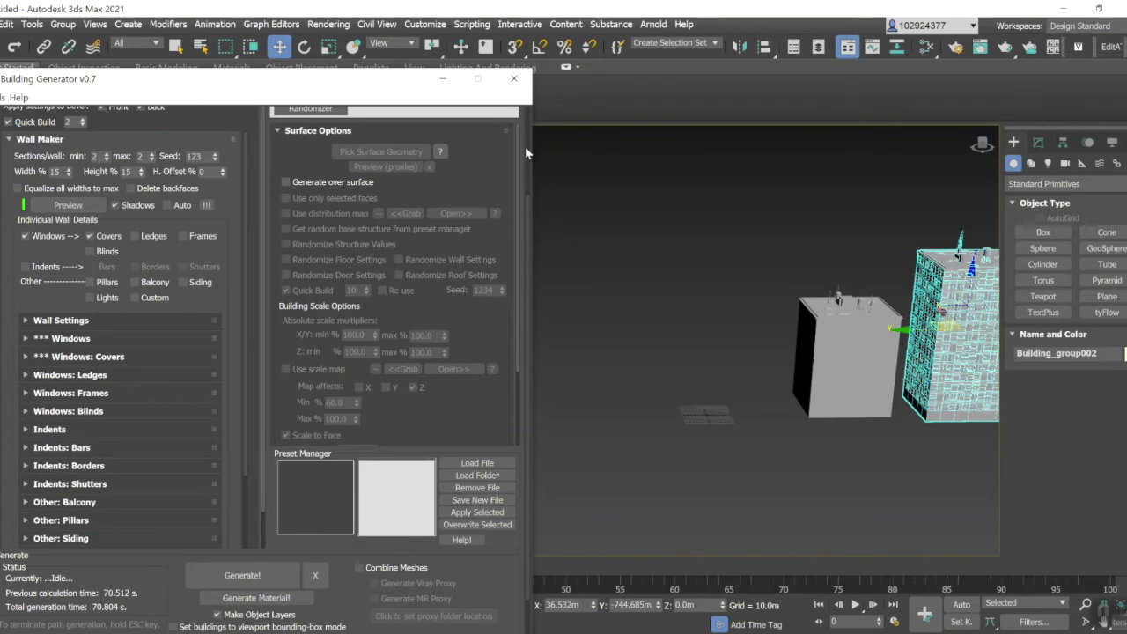
pyautogui.scroll(5, 527, 146)
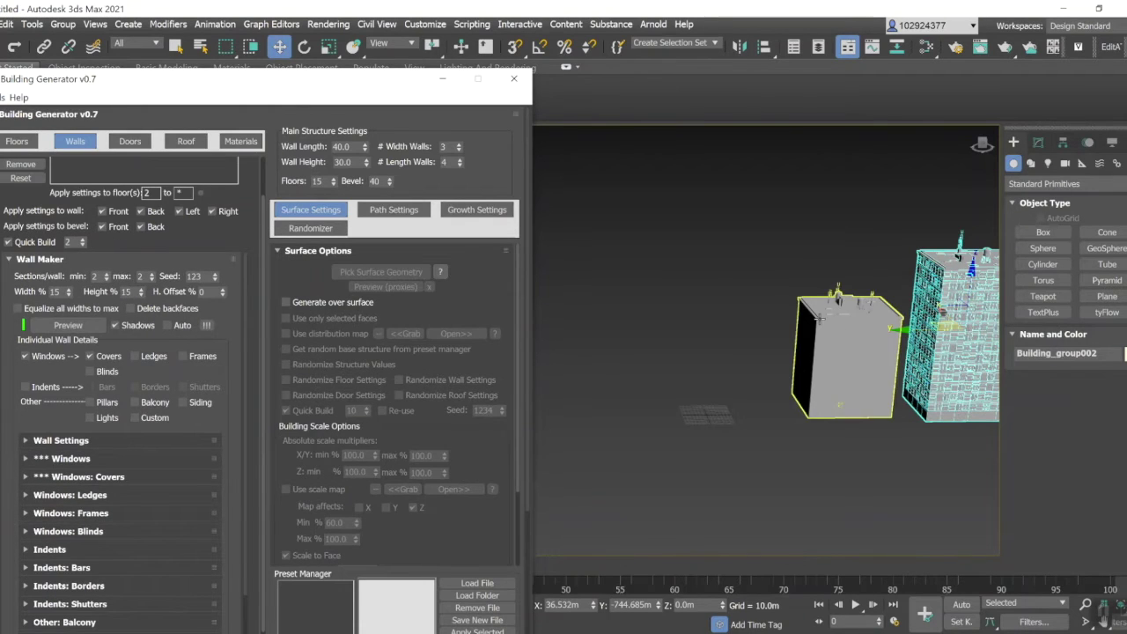
pyautogui.click(130, 142)
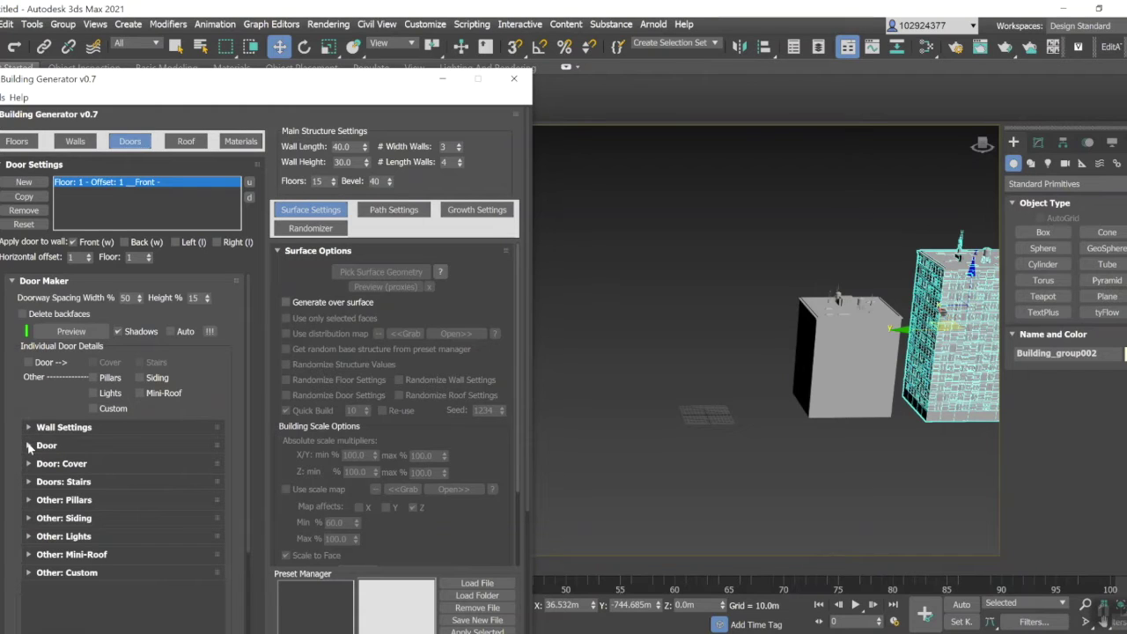
pyautogui.click(28, 364)
pyautogui.click(94, 362)
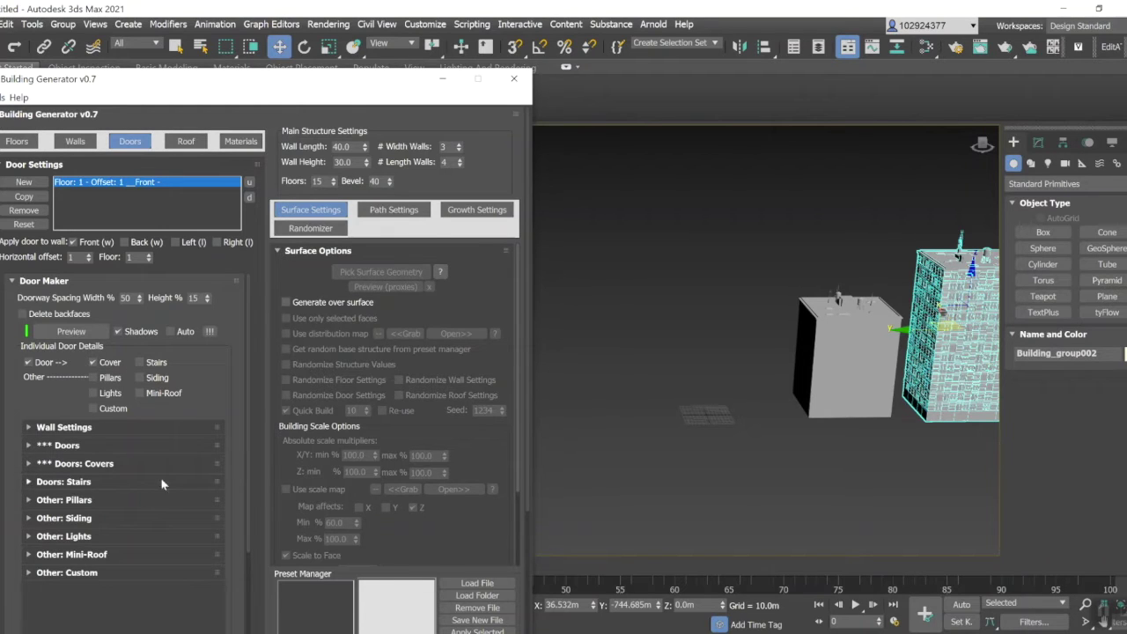
# Set the number of floors to 8 and generate a third building.
pyautogui.doubleClick(319, 181)
pyautogui.write('8')
pyautogui.press('Return')
pyautogui.scroll(-3, 729, 359)
pyautogui.moveTo(729, 359); pyautogui.dragTo(631, 367, button='middle')
pyautogui.moveTo(532, 345); pyautogui.dragTo(530, 468)
pyautogui.click(243, 535)
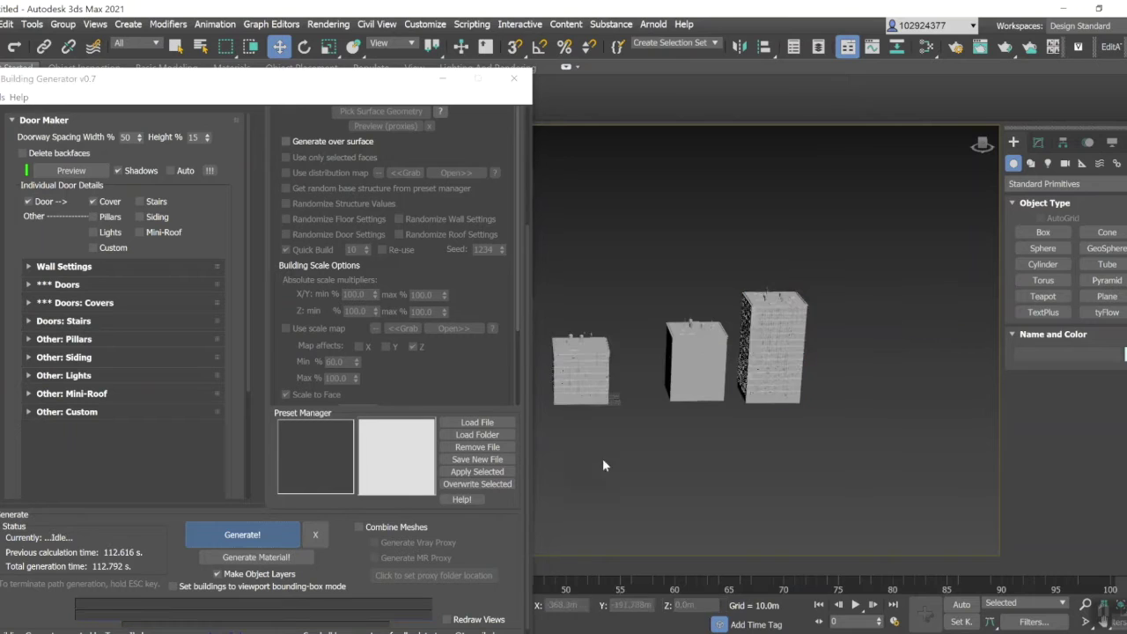
# Inspect the newly generated 8-floor building's facade up close and compare it with the other two buildings.
pyautogui.scroll(10, 646, 392)
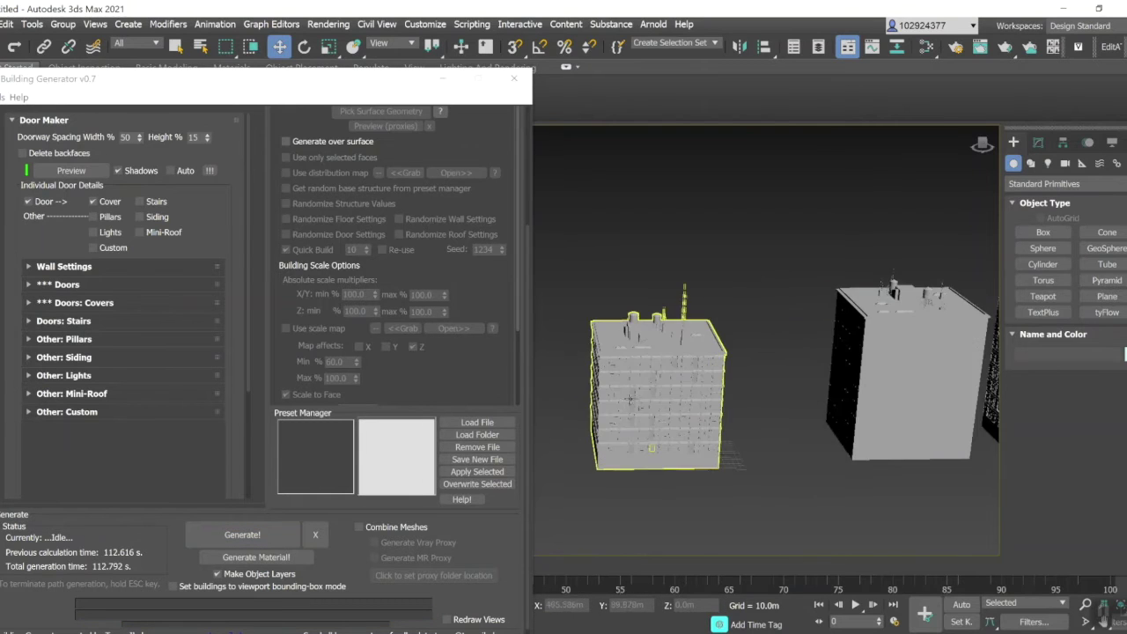
pyautogui.click(584, 394)
pyautogui.click(173, 53)
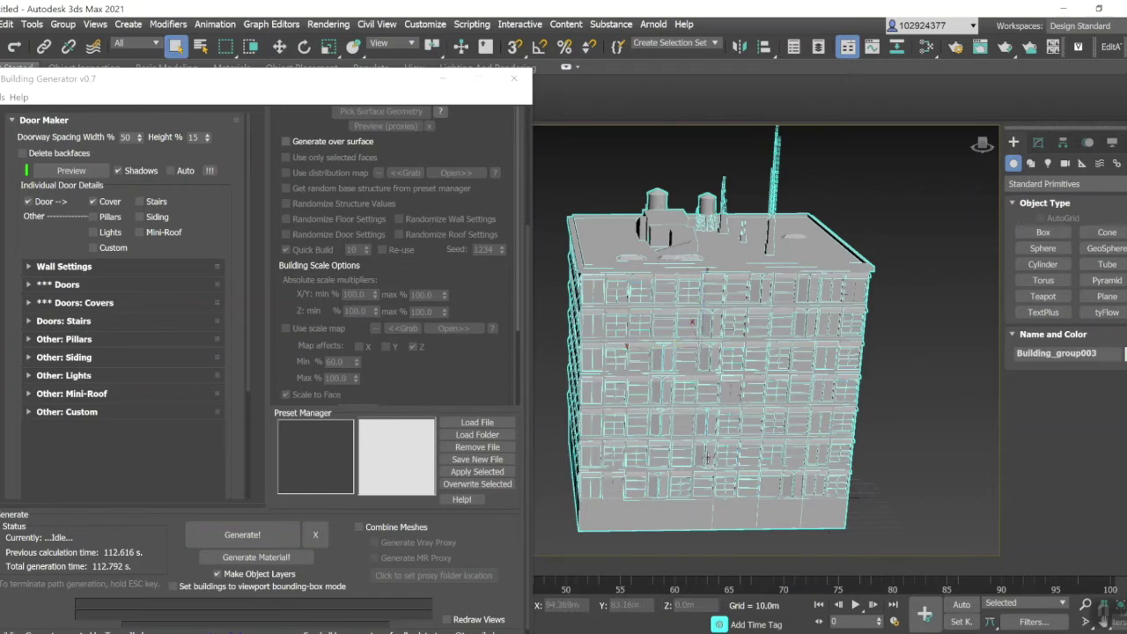
pyautogui.scroll(-2, 784, 344)
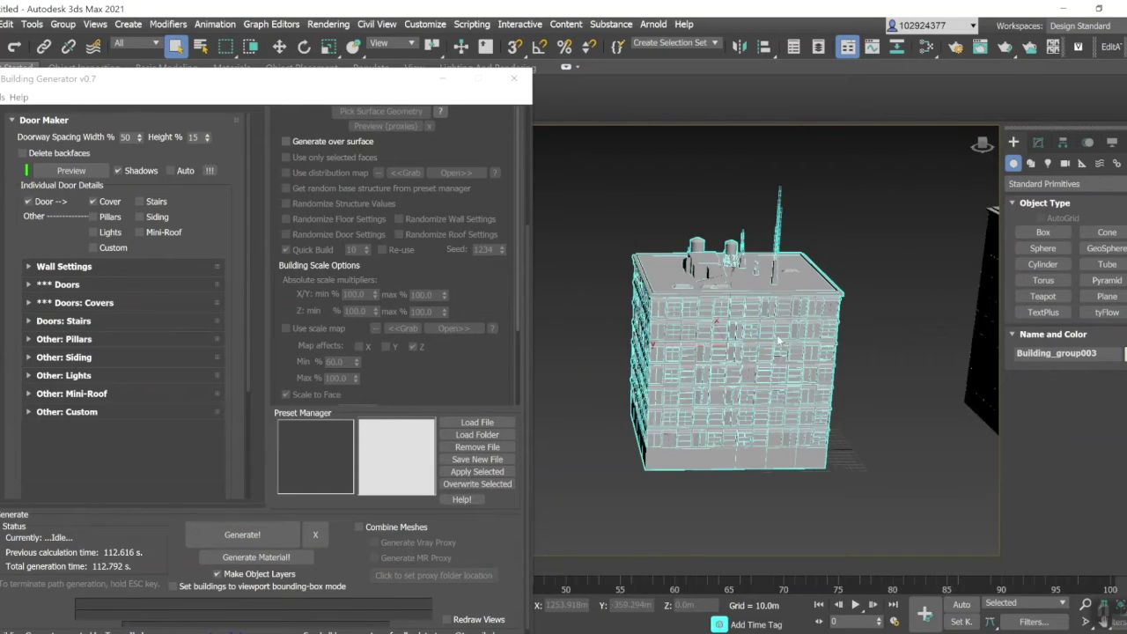
pyautogui.scroll(3, 746, 375)
pyautogui.scroll(-3, 771, 376)
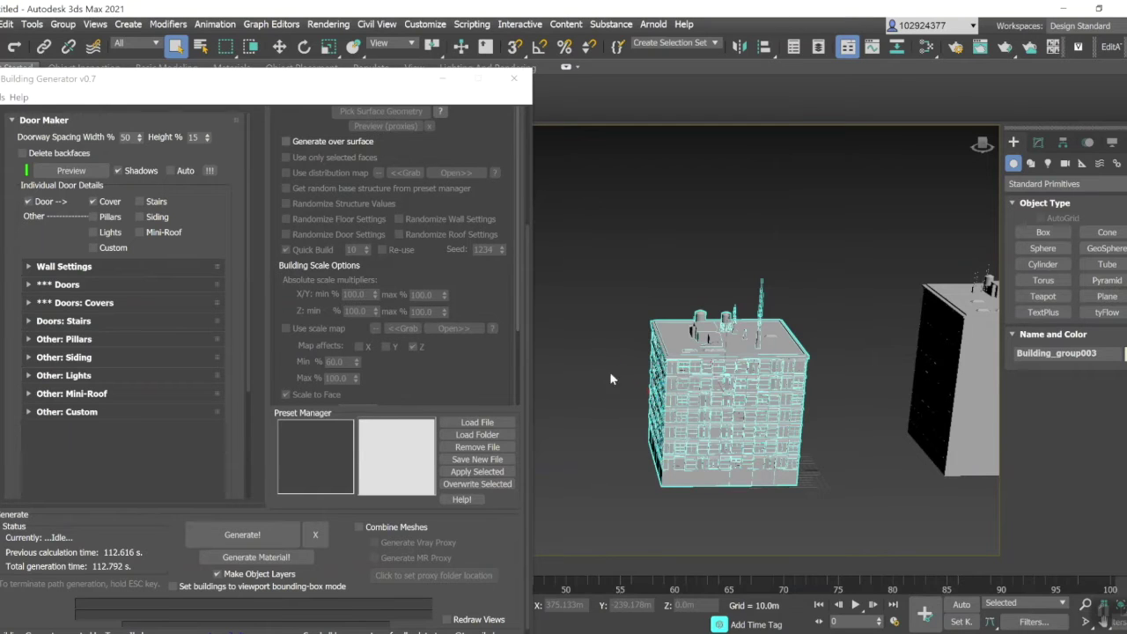
pyautogui.scroll(-3, 761, 419)
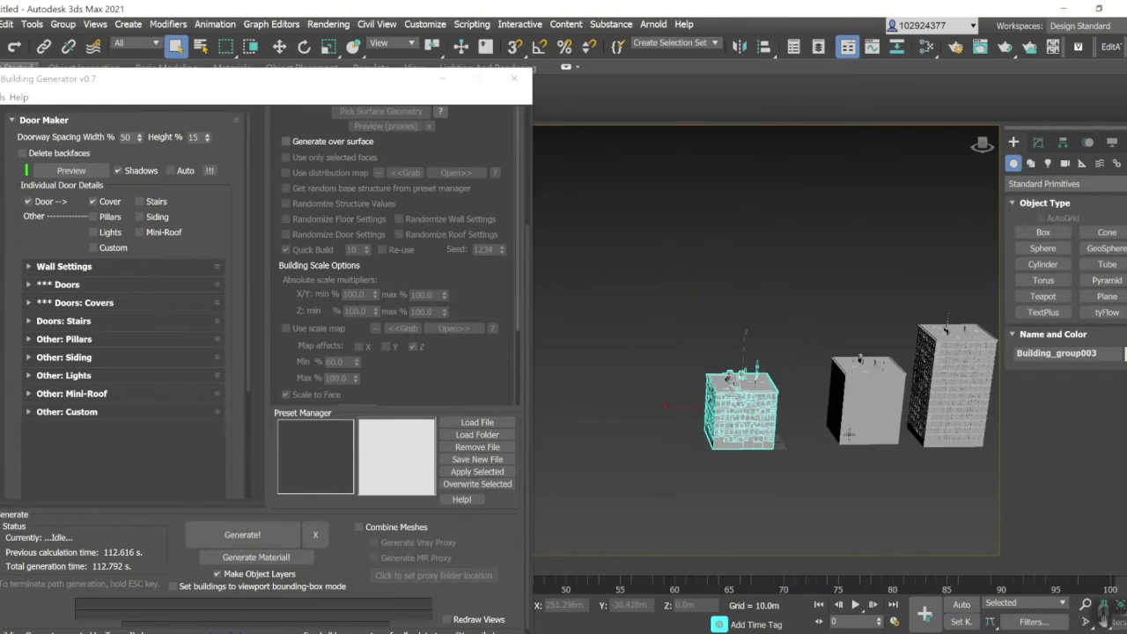
pyautogui.scroll(2, 769, 449)
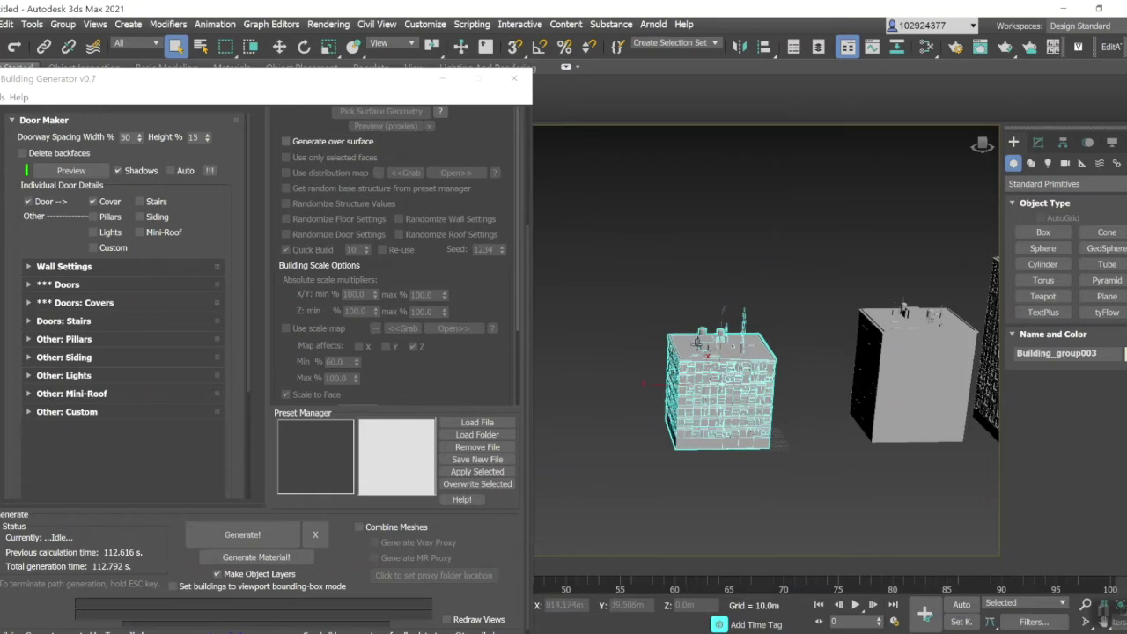
pyautogui.scroll(-2, 506, 219)
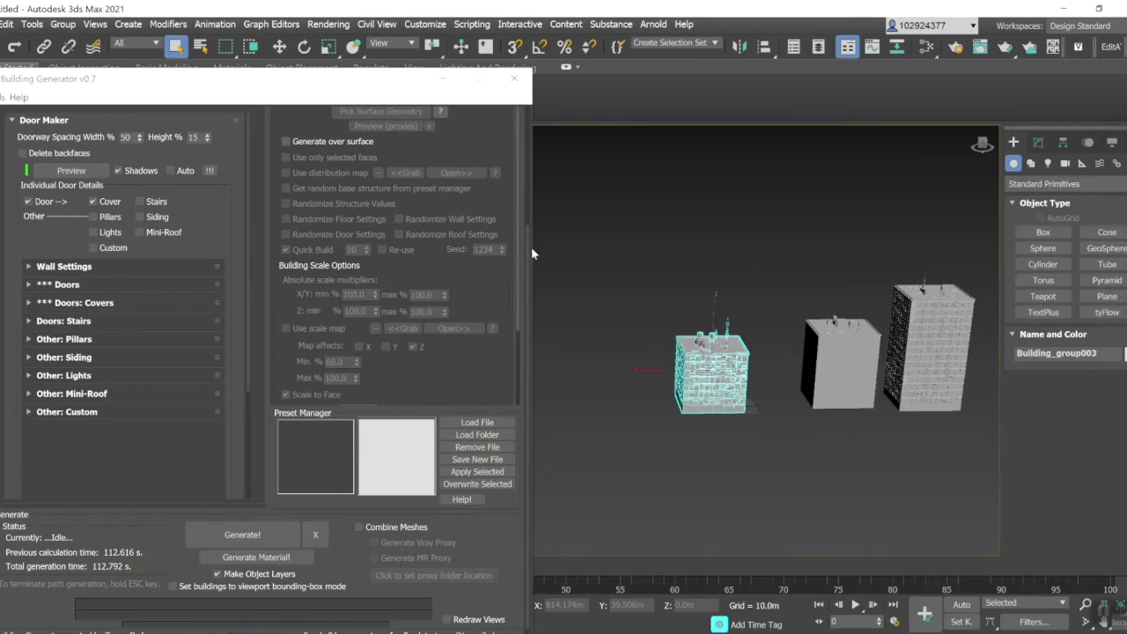
# In the floor bevel control, invert the back-left and back-right corners and bevel the front-left corner.
pyautogui.moveTo(527, 252); pyautogui.dragTo(528, 142)
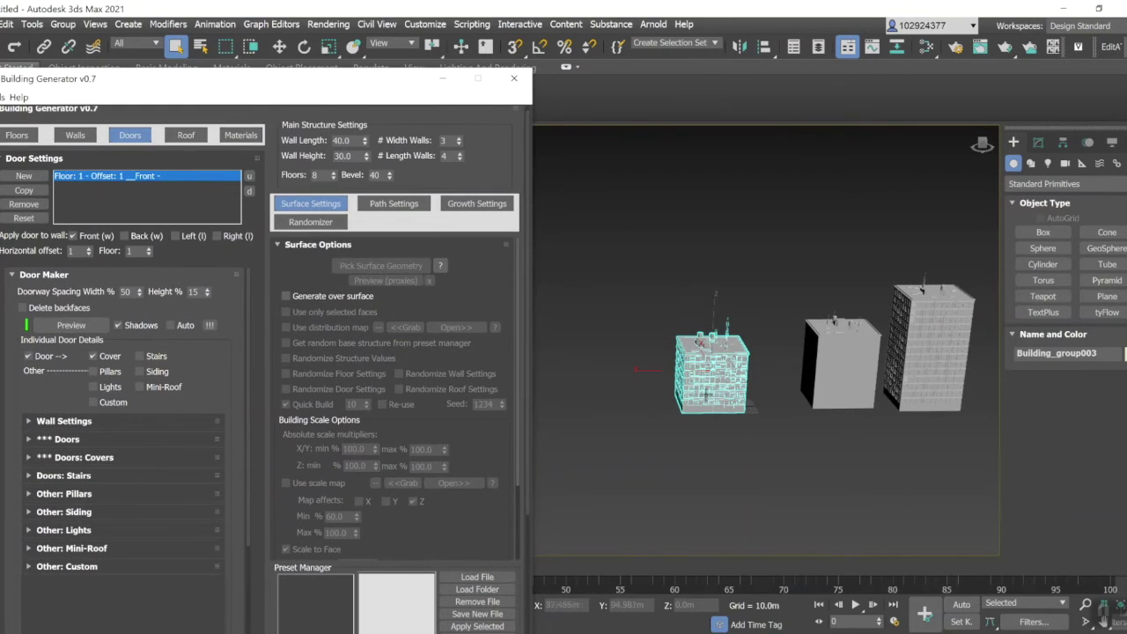
pyautogui.click(707, 394)
pyautogui.click(17, 135)
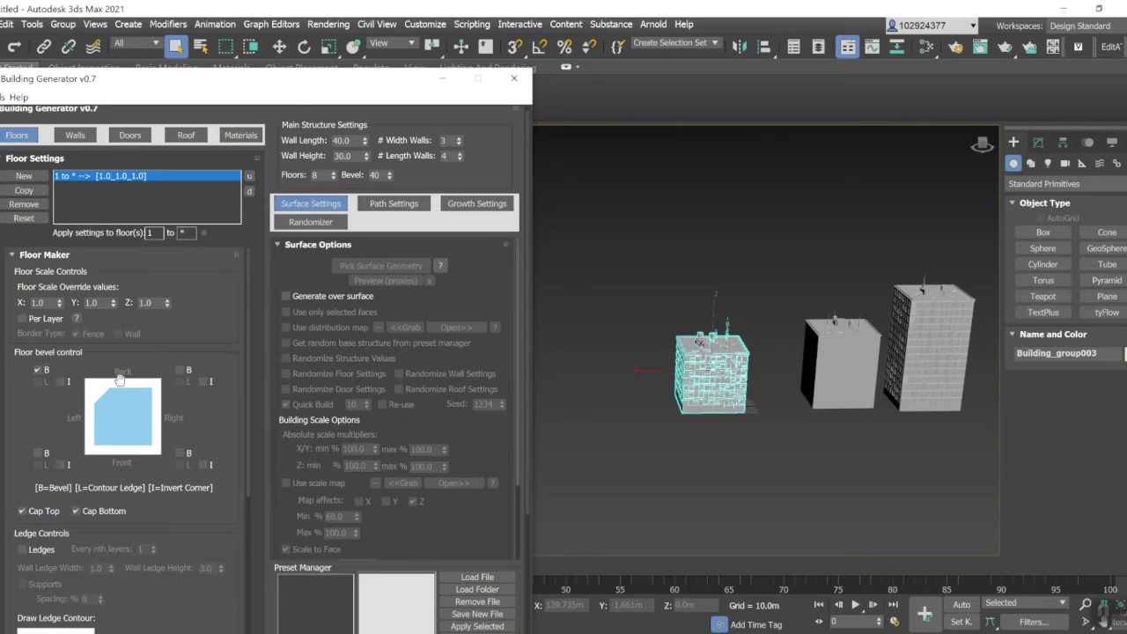
pyautogui.click(203, 465)
pyautogui.click(203, 465)
pyautogui.click(203, 382)
pyautogui.click(60, 381)
pyautogui.click(37, 453)
pyautogui.scroll(-3, 403, 457)
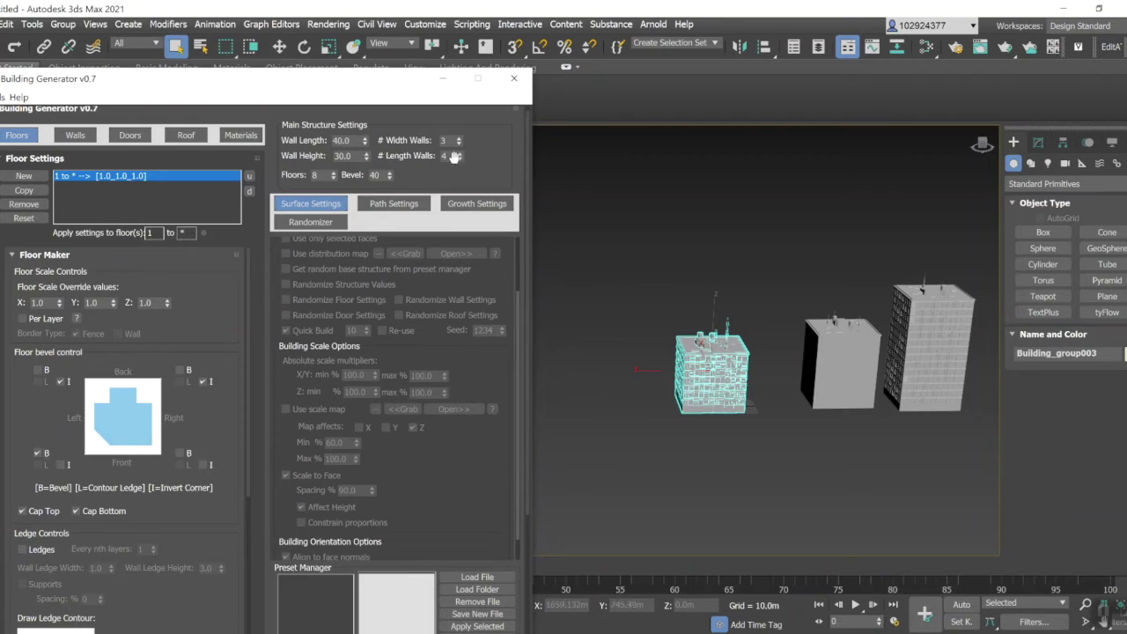
# Clear the front-left floor bevel and move the 8-floor building beyond the other two, to about X 77.3 m, Y -1122.9 m.
pyautogui.click(280, 50)
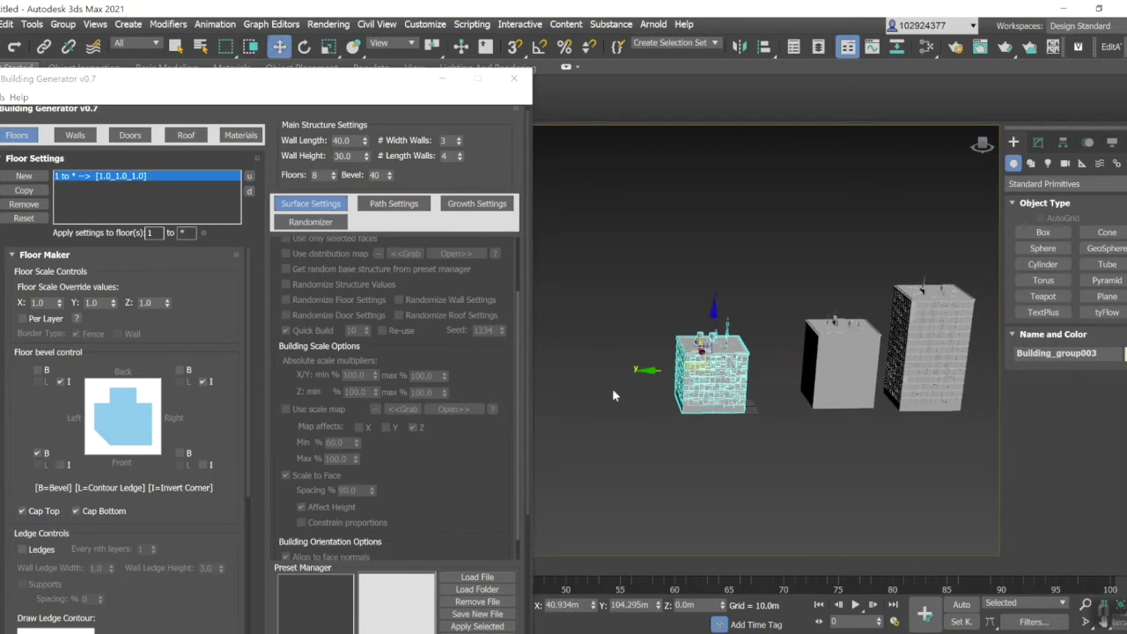
pyautogui.moveTo(612, 388); pyautogui.dragTo(530, 414, button='middle')
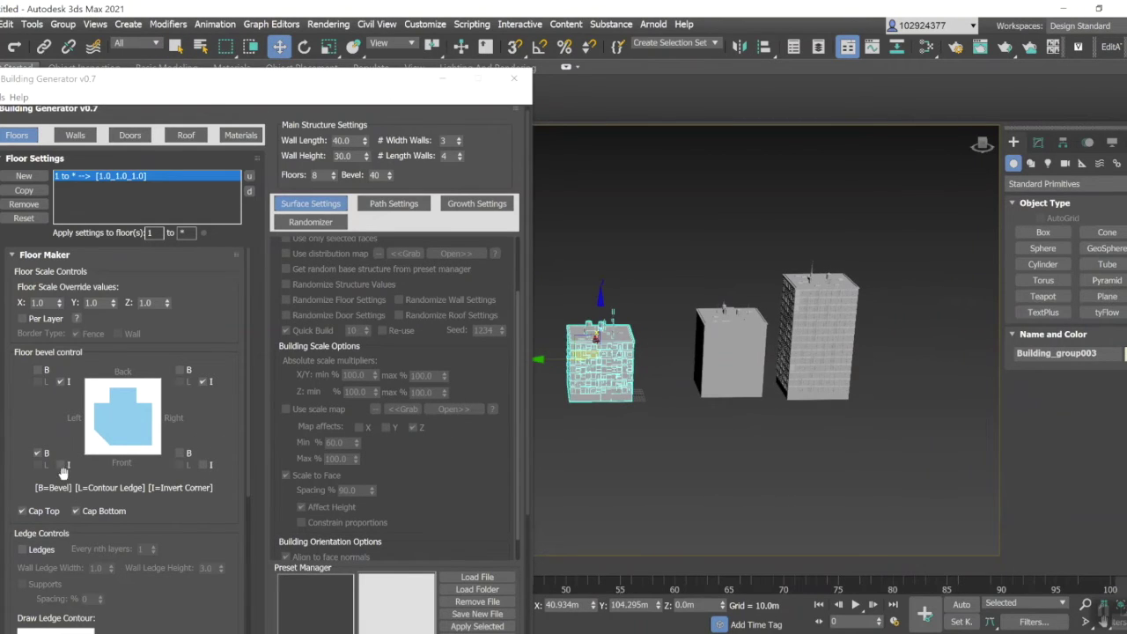
pyautogui.scroll(1, 504, 458)
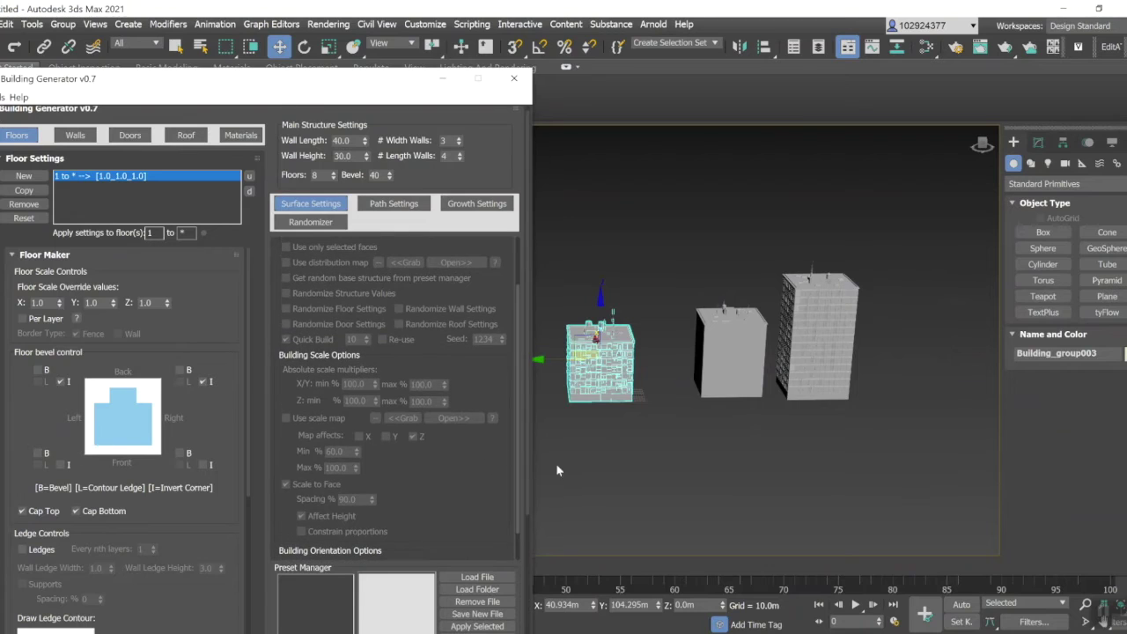
pyautogui.moveTo(596, 390); pyautogui.dragTo(905, 381)
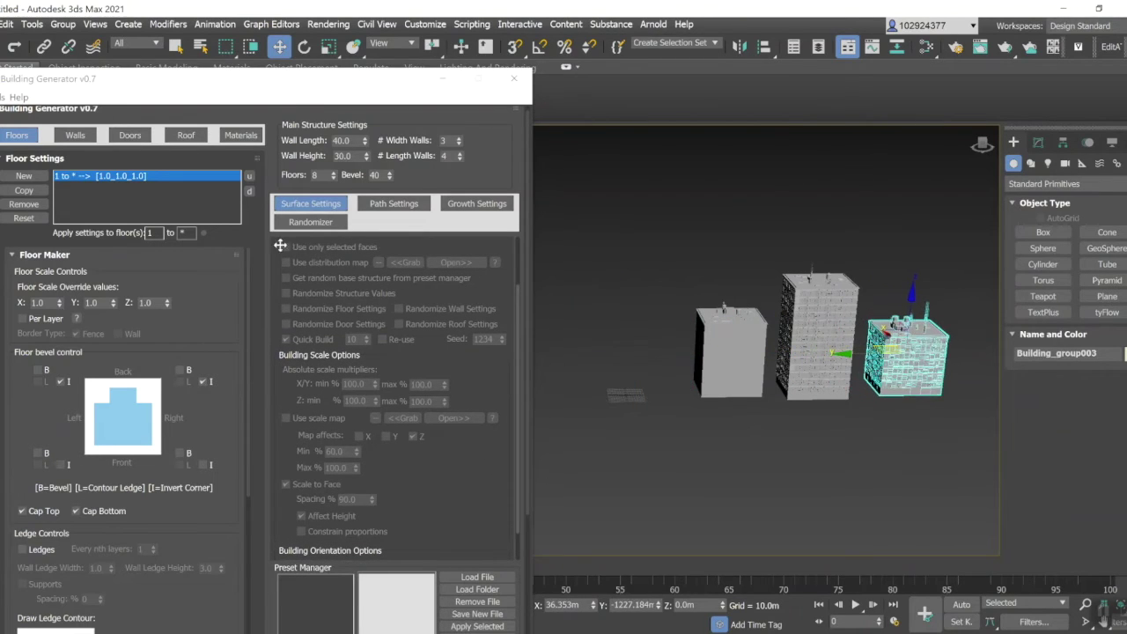
# Set the number of floors to 5 and enable window frames in the wall details, leaving blinds off.
pyautogui.click(332, 177)
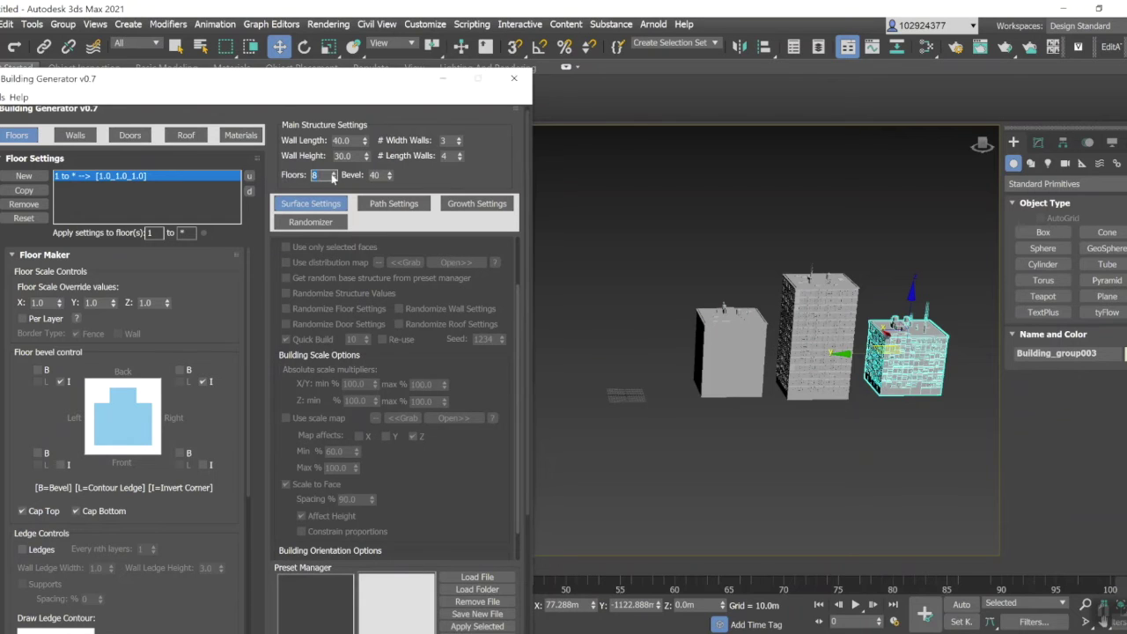
pyautogui.write('5')
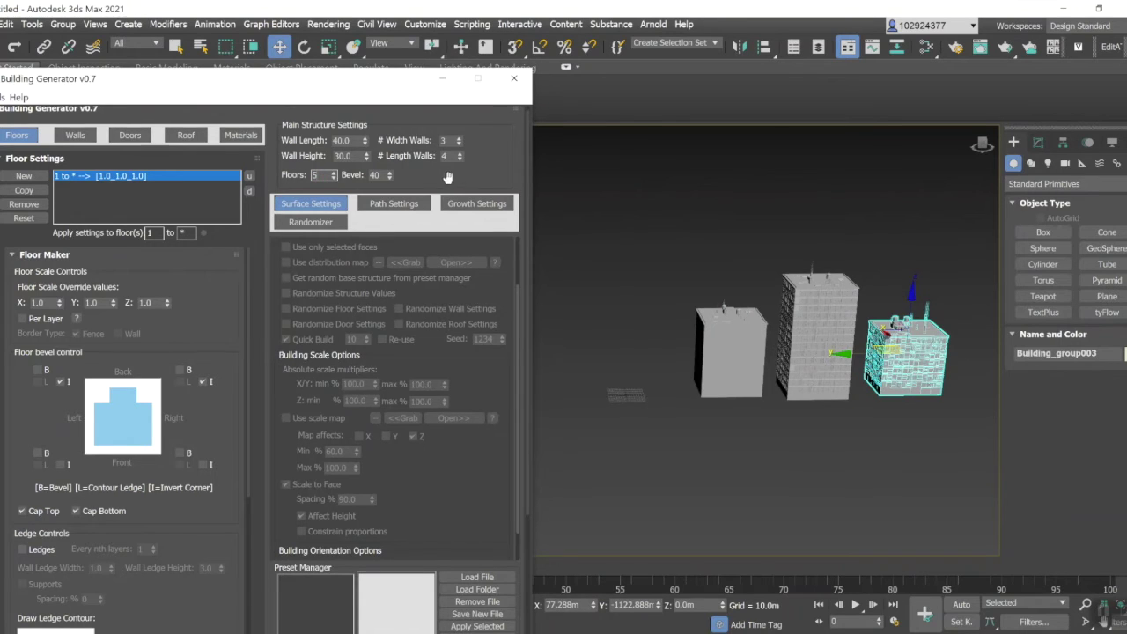
pyautogui.click(78, 133)
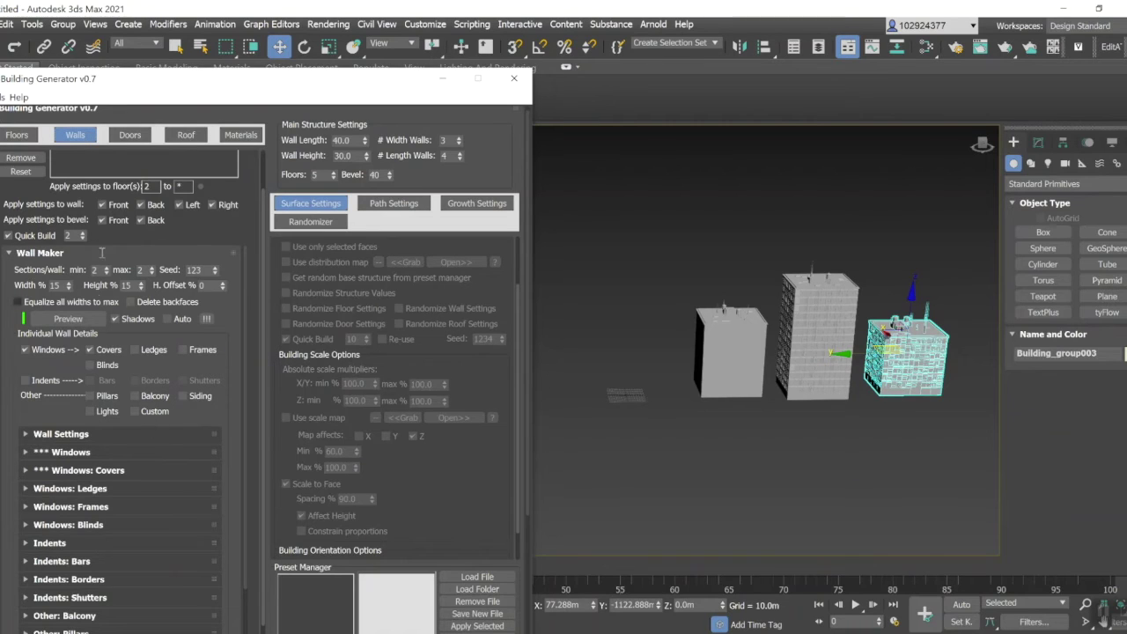
pyautogui.click(90, 364)
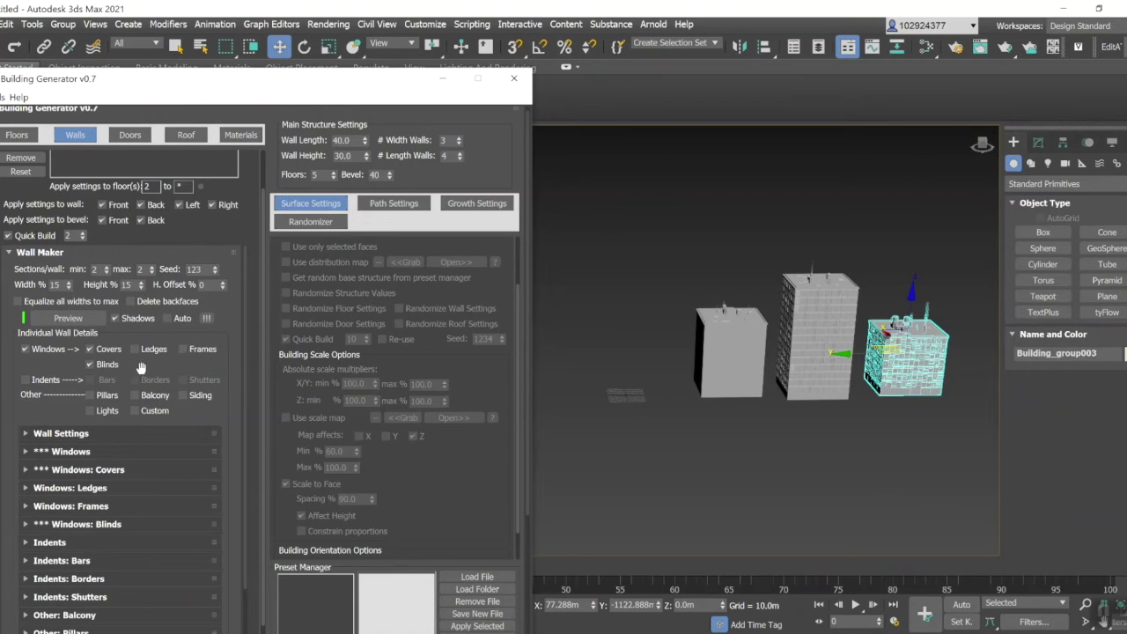
pyautogui.click(183, 349)
pyautogui.click(89, 365)
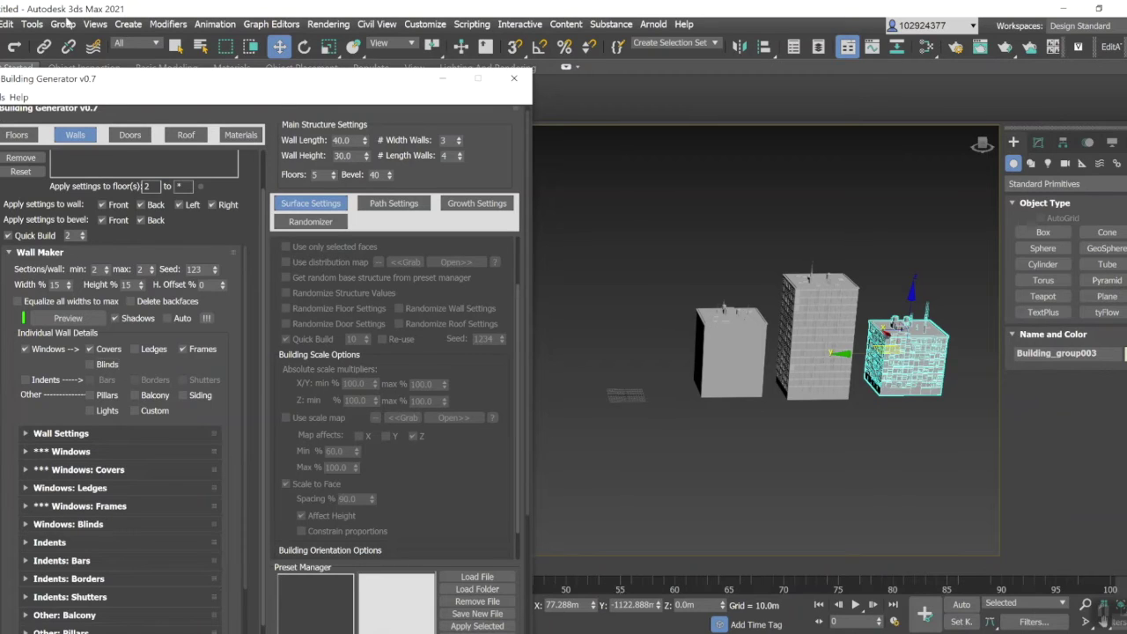
# Check the door settings, return to the floor settings and generate a fourth building.
pyautogui.click(131, 137)
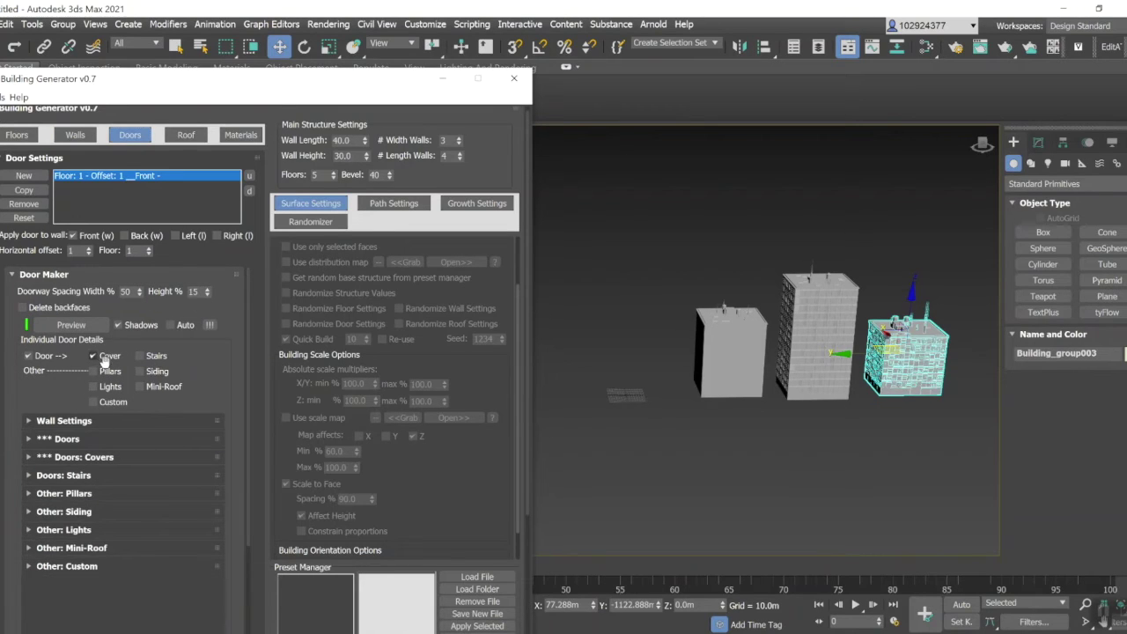
pyautogui.click(16, 134)
pyautogui.scroll(-5, 269, 454)
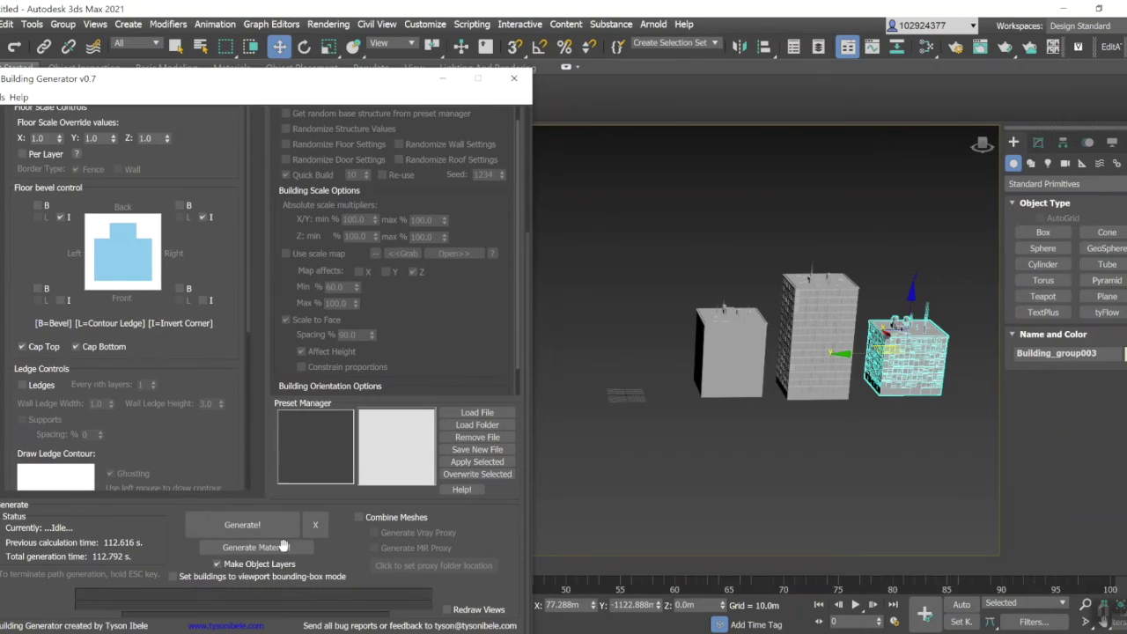
pyautogui.click(272, 524)
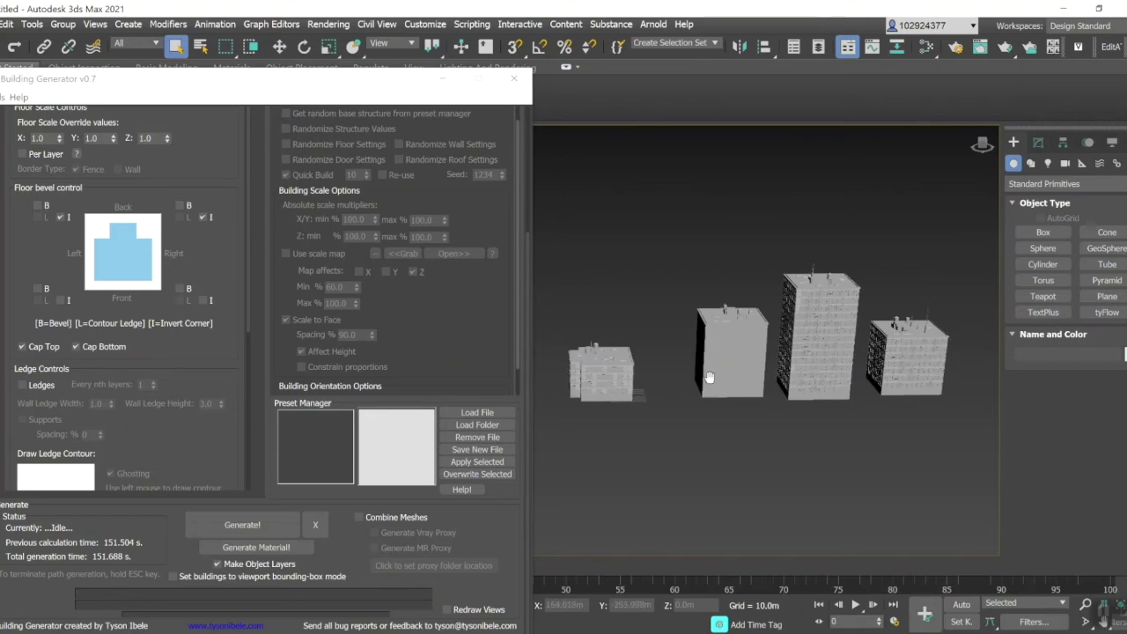
# Examine the new 5-floor building's inverted back corners, roof and windows up close and from above.
pyautogui.moveTo(709, 377); pyautogui.dragTo(788, 372, button='middle')
pyautogui.scroll(4, 950, 176)
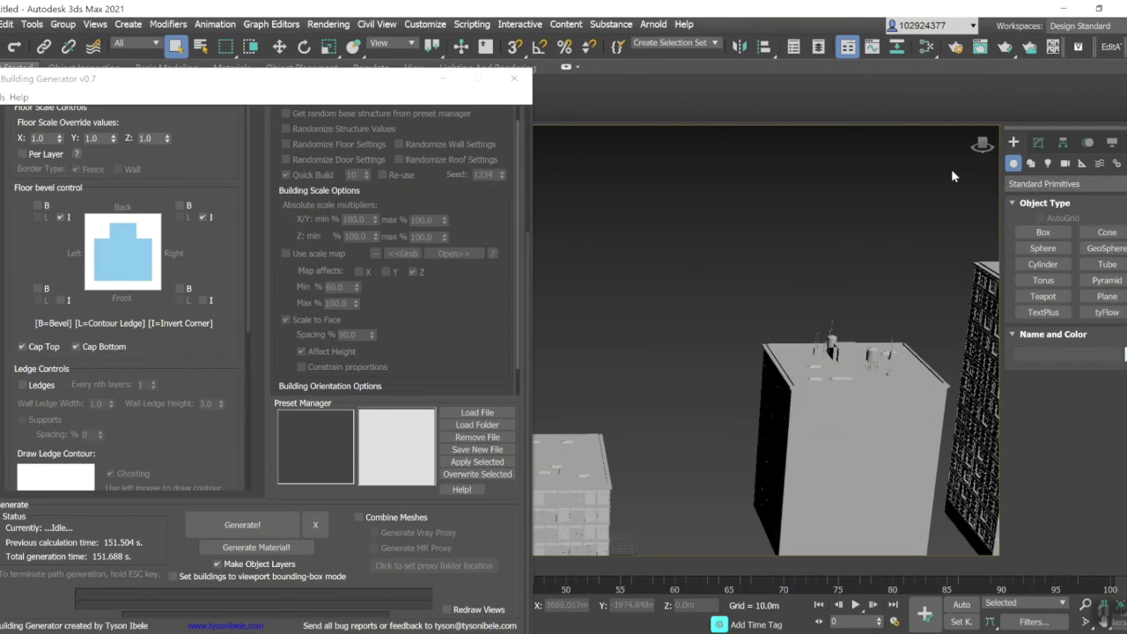
pyautogui.scroll(-2, 856, 358)
pyautogui.moveTo(786, 393); pyautogui.dragTo(862, 371, button='middle')
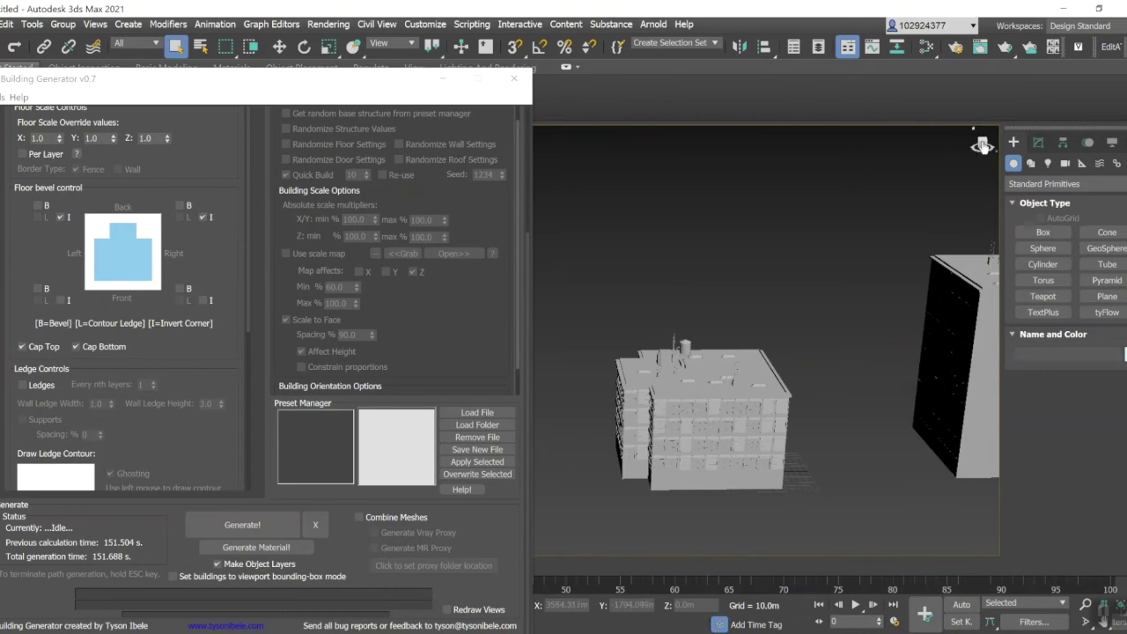
pyautogui.moveTo(992, 153); pyautogui.dragTo(733, 268)
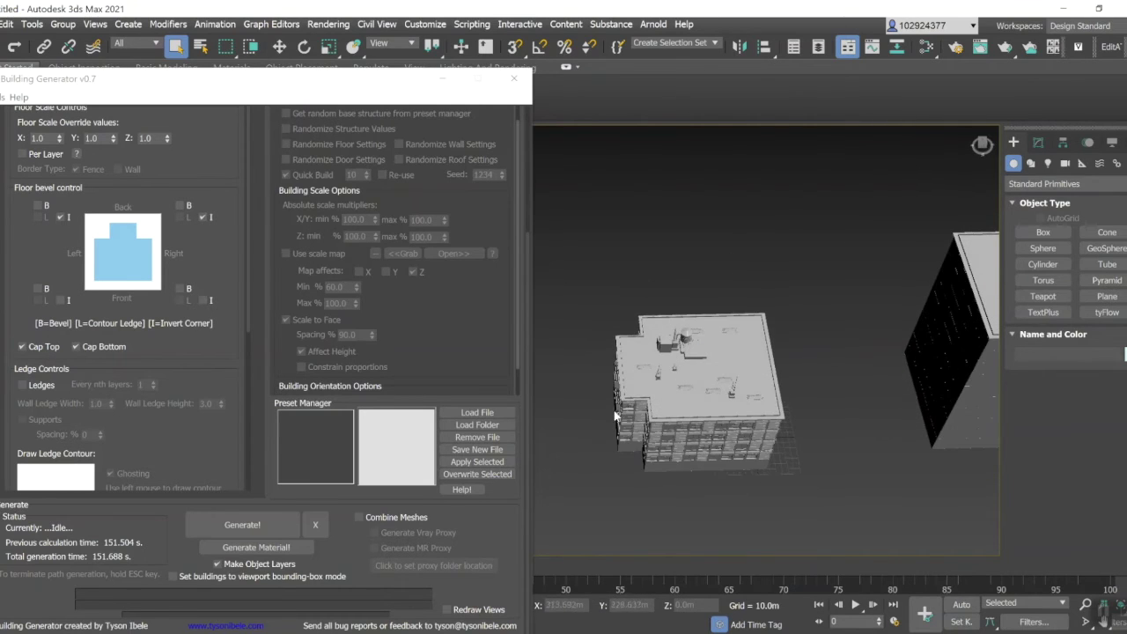
pyautogui.click(642, 388)
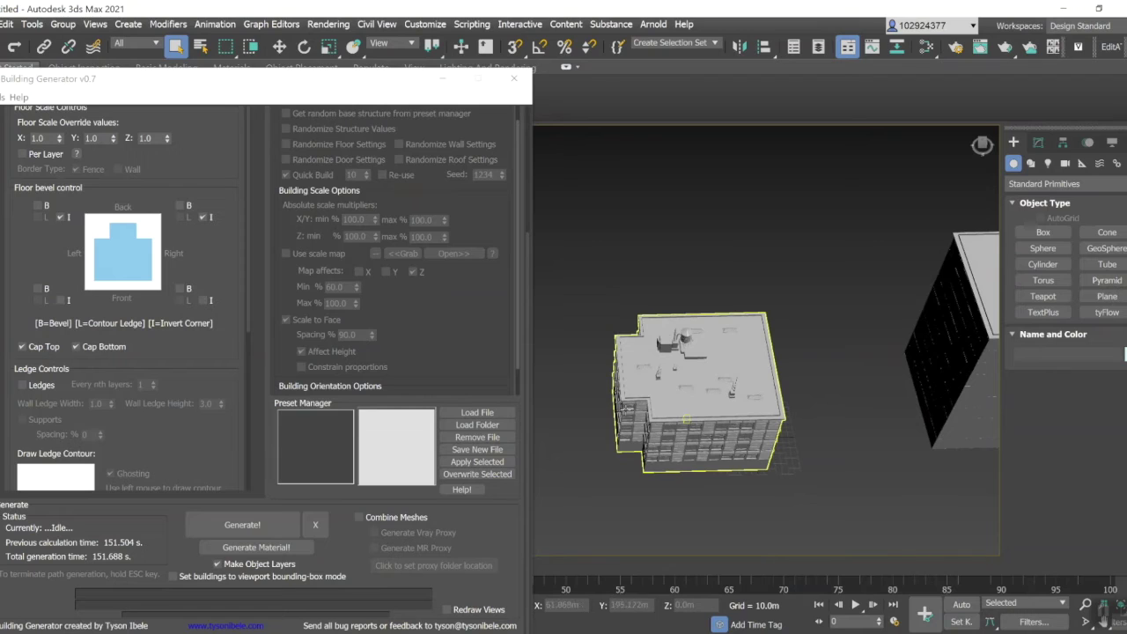
pyautogui.scroll(2, 658, 415)
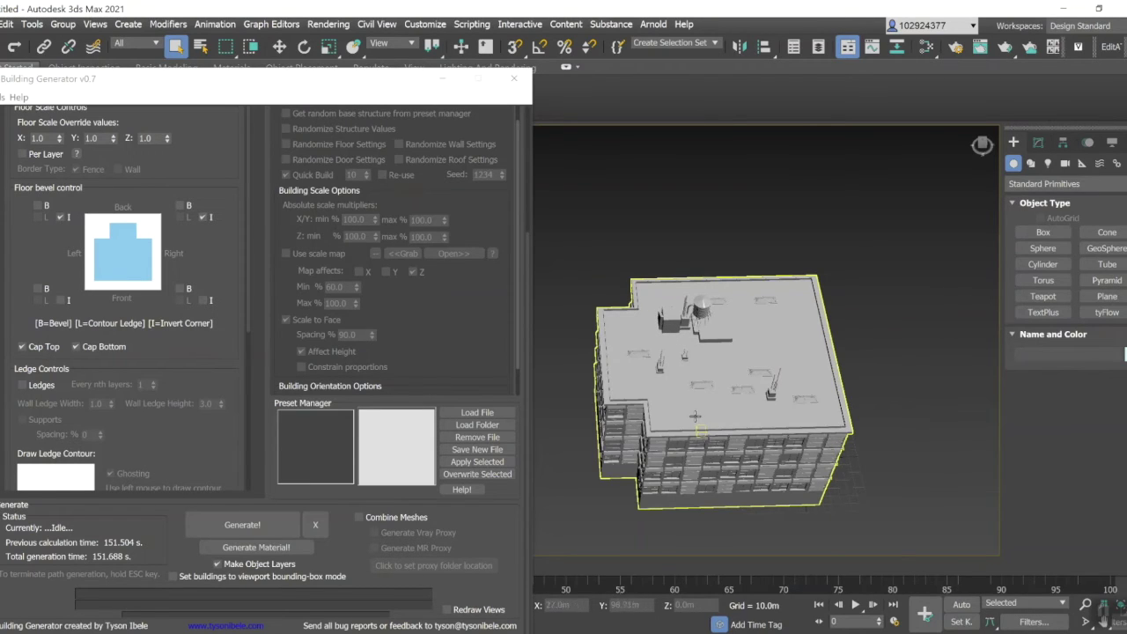
pyautogui.scroll(4, 614, 276)
pyautogui.scroll(-4, 724, 347)
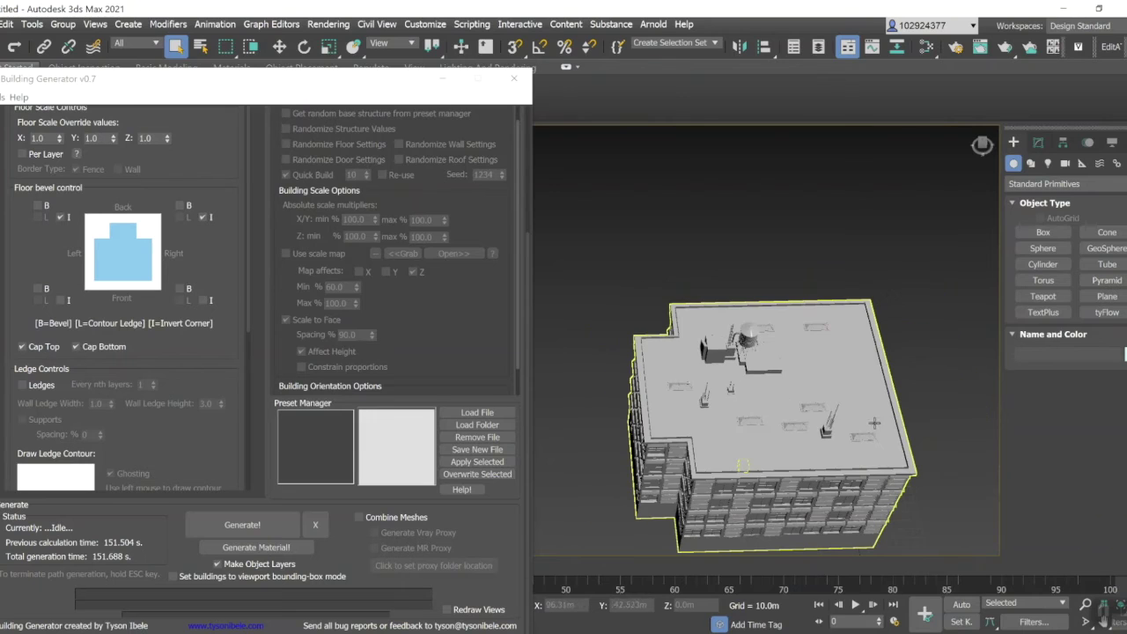
pyautogui.scroll(5, 722, 379)
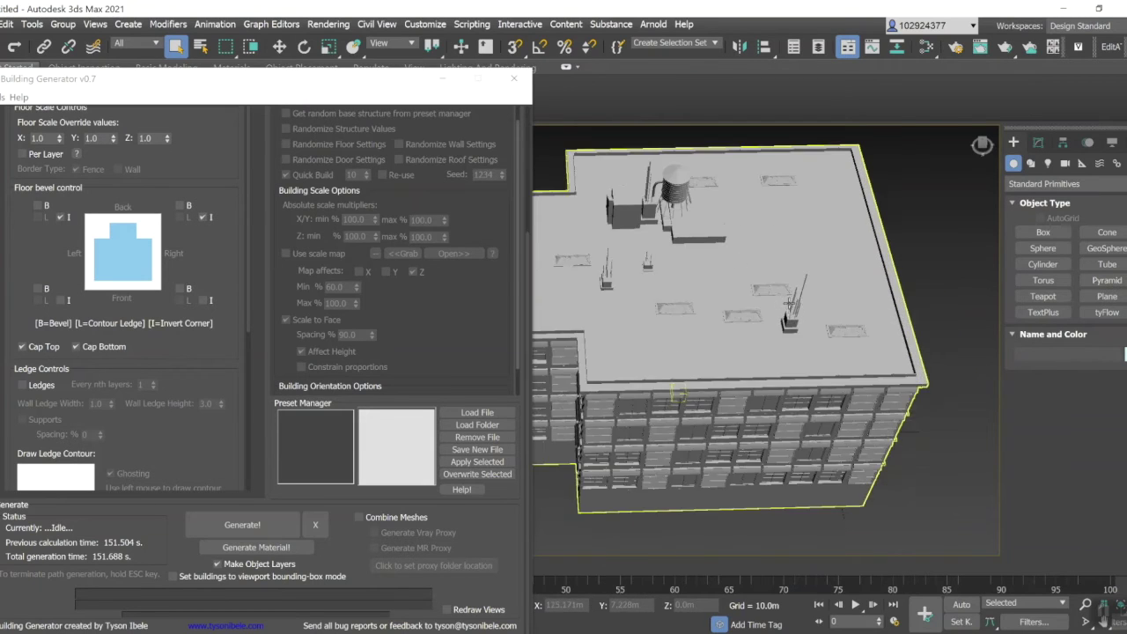
pyautogui.moveTo(697, 340); pyautogui.dragTo(756, 371, button='middle')
pyautogui.scroll(2, 757, 371)
pyautogui.scroll(-8, 757, 371)
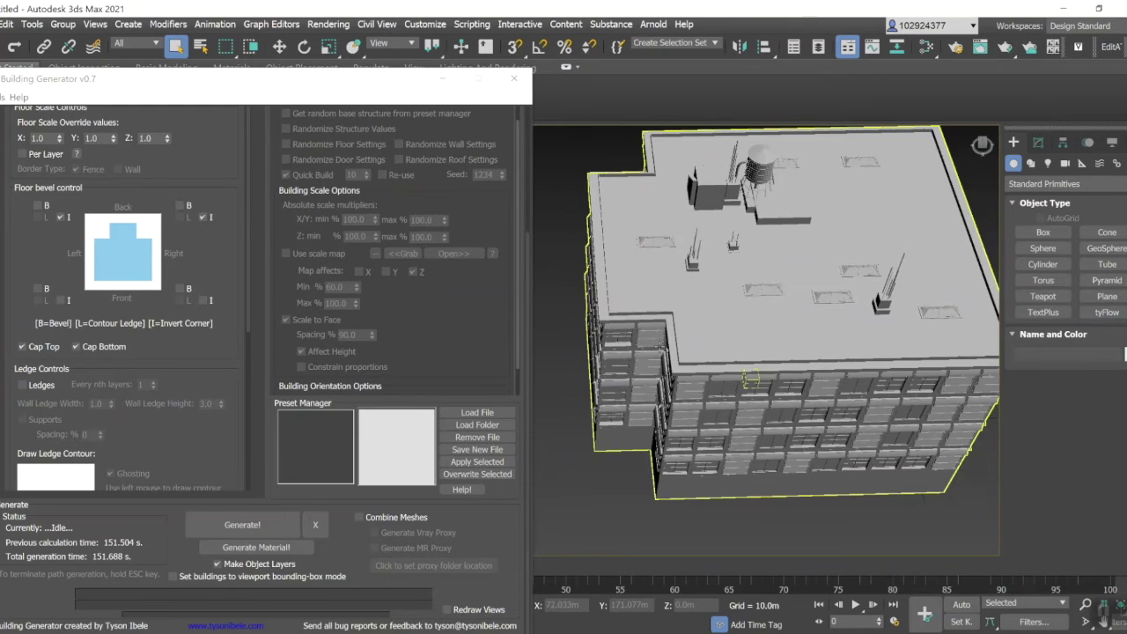
pyautogui.scroll(-6, 802, 360)
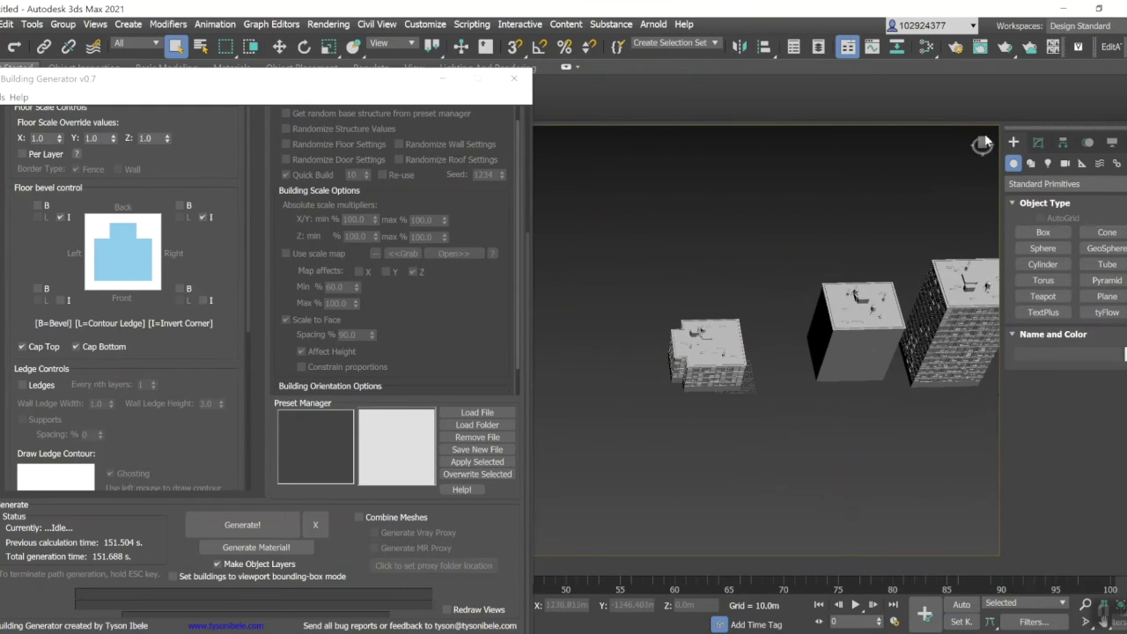
pyautogui.keyDown('alt'); pyautogui.moveTo(709, 336); pyautogui.dragTo(717, 289, button='middle'); pyautogui.keyUp('alt')
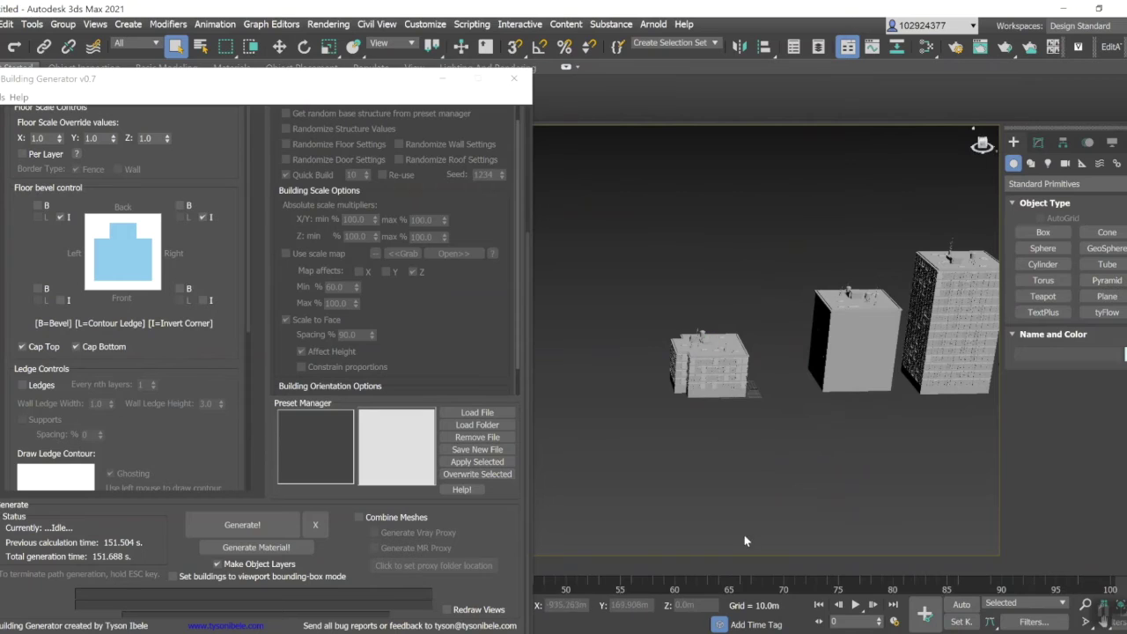
# Move the new 5-floor building to the far end of the row, beyond the 8-floor building, and deselect it.
pyautogui.moveTo(765, 467); pyautogui.dragTo(656, 468, button='middle')
pyautogui.scroll(-2, 656, 467)
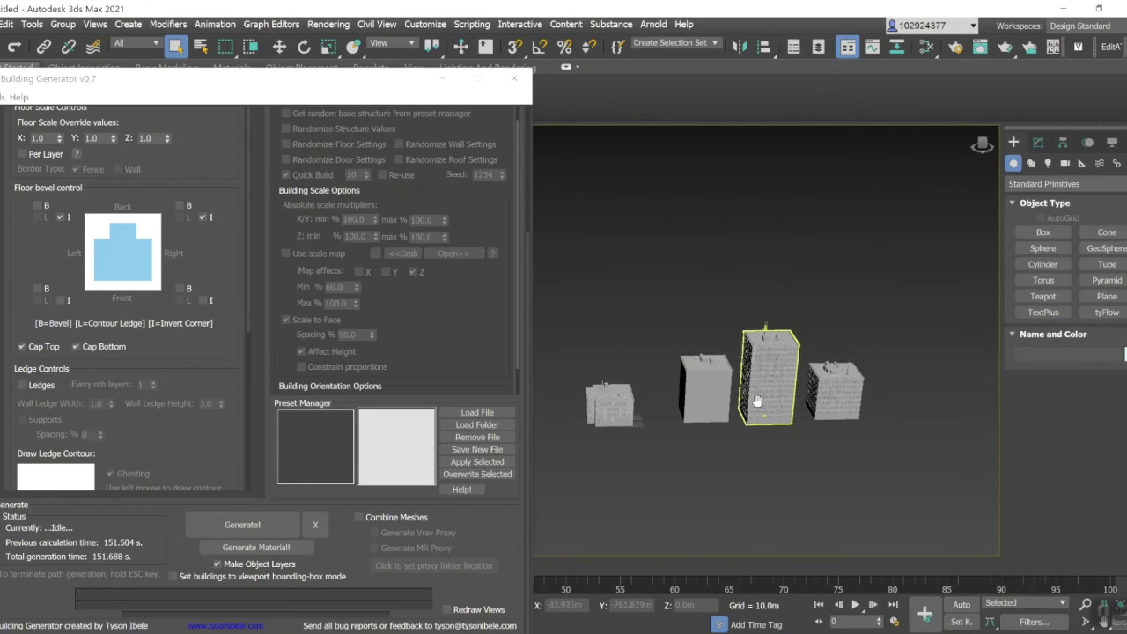
pyautogui.click(279, 46)
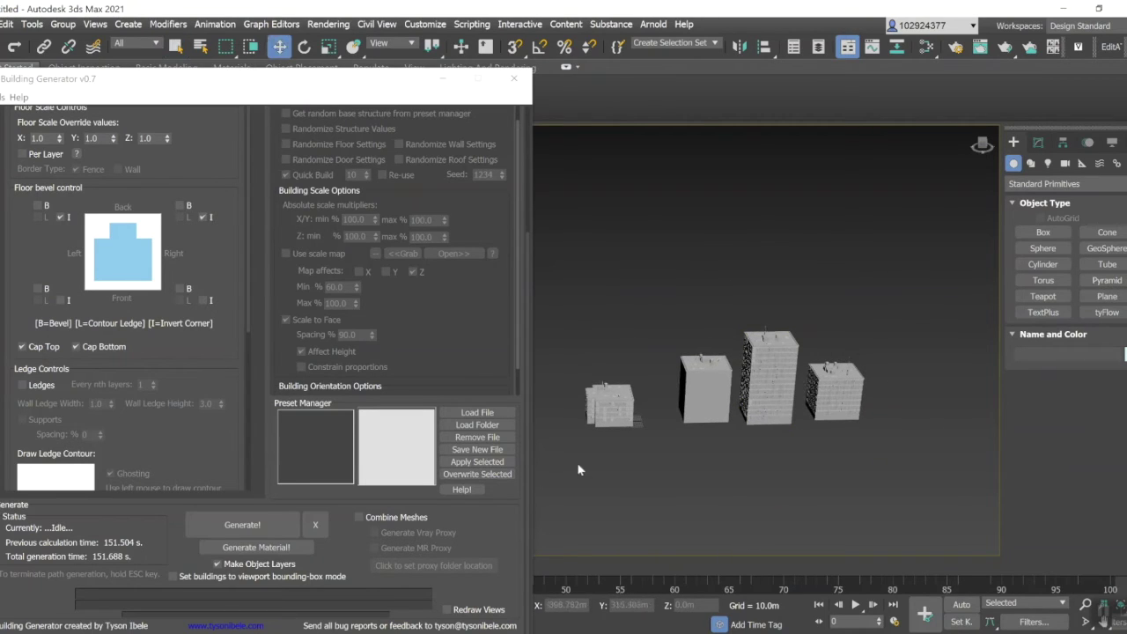
pyautogui.moveTo(617, 407); pyautogui.dragTo(912, 401)
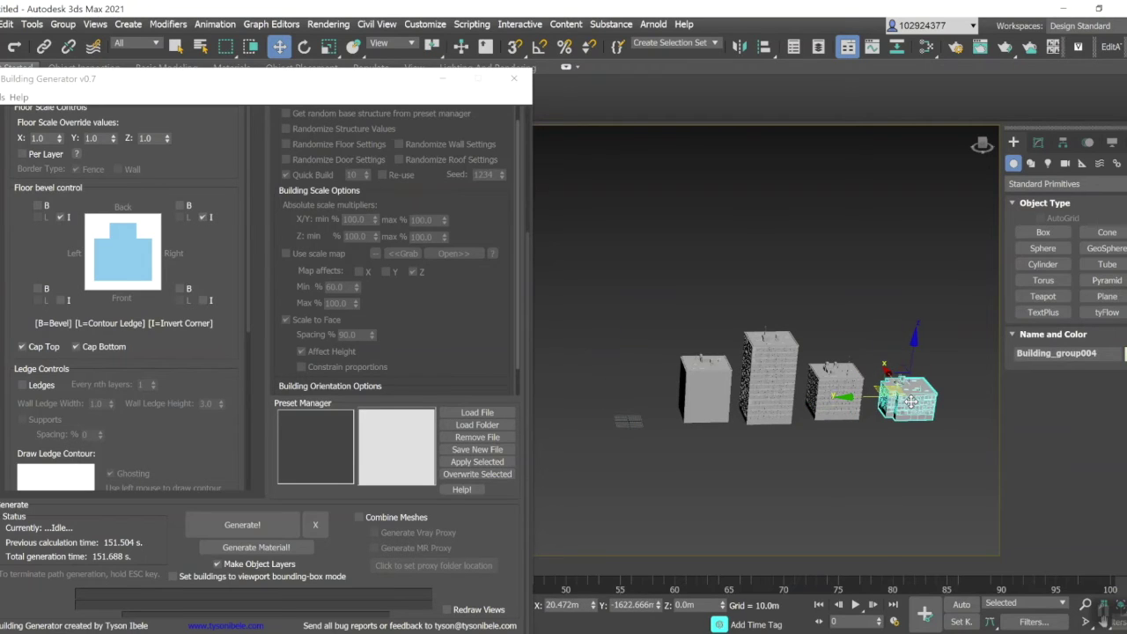
pyautogui.click(579, 370)
# In the floor bevel control, invert the front-right and front-left corners to form a cross-shaped floor plan.
pyautogui.scroll(3, 579, 370)
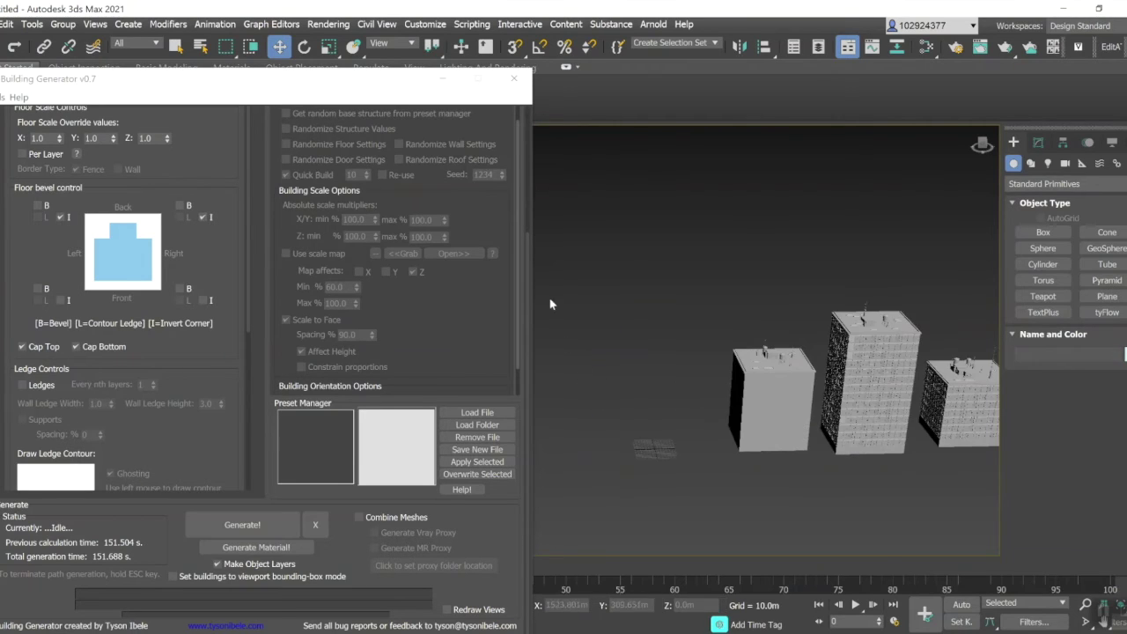
pyautogui.moveTo(518, 351); pyautogui.dragTo(526, 289)
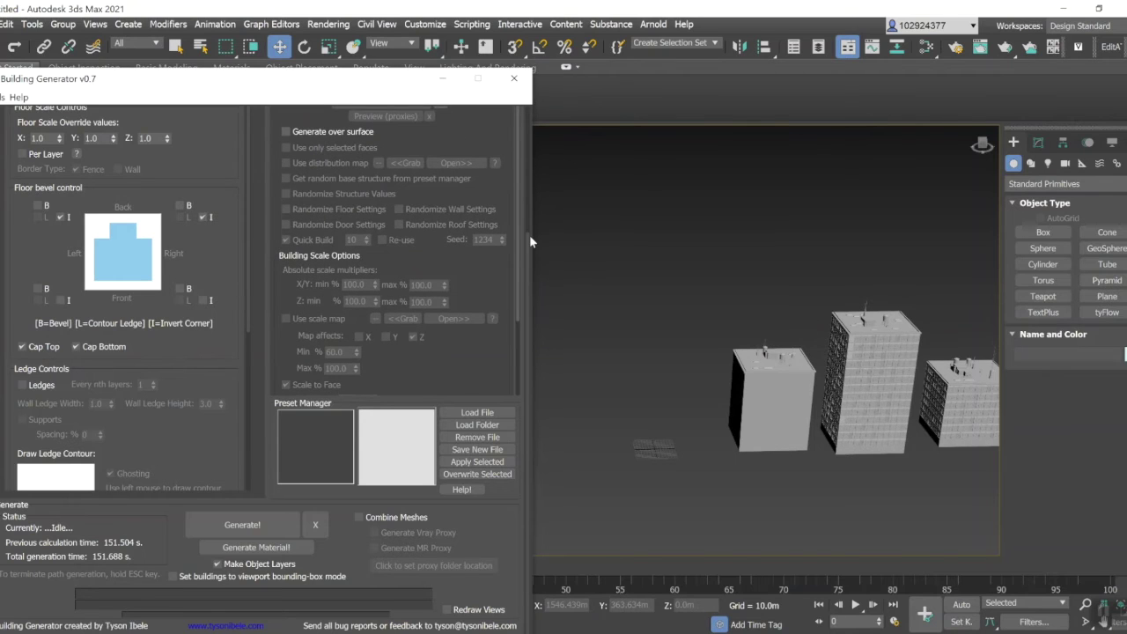
pyautogui.scroll(1, 367, 428)
pyautogui.scroll(1, 403, 436)
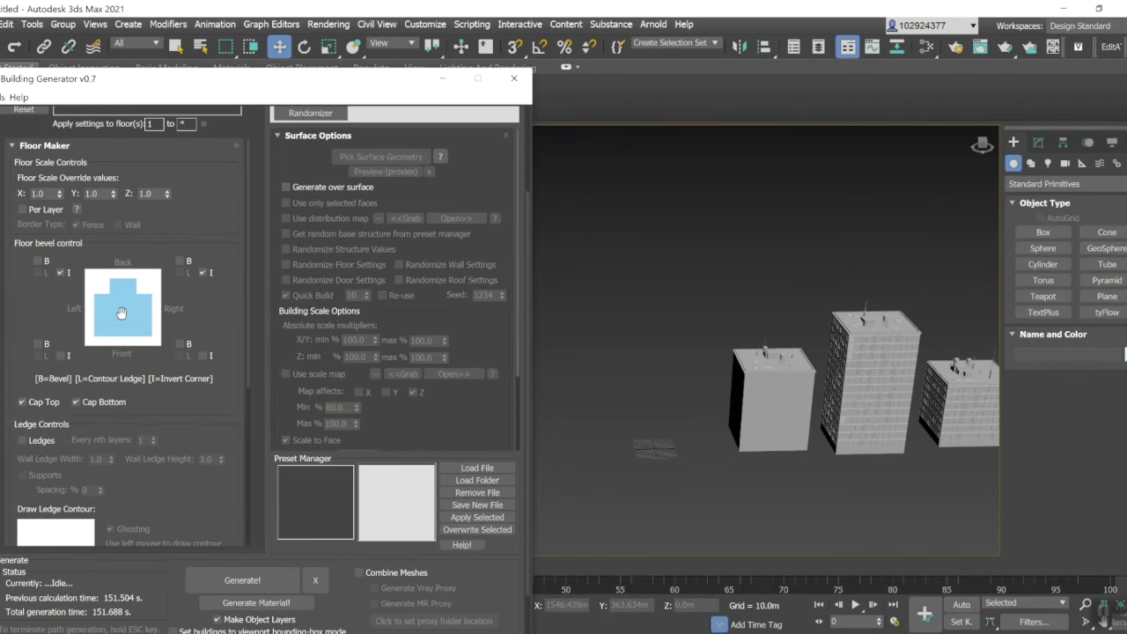
pyautogui.click(203, 356)
pyautogui.click(60, 356)
pyautogui.scroll(-2, 330, 338)
pyautogui.scroll(2, 330, 337)
pyautogui.scroll(5, 528, 167)
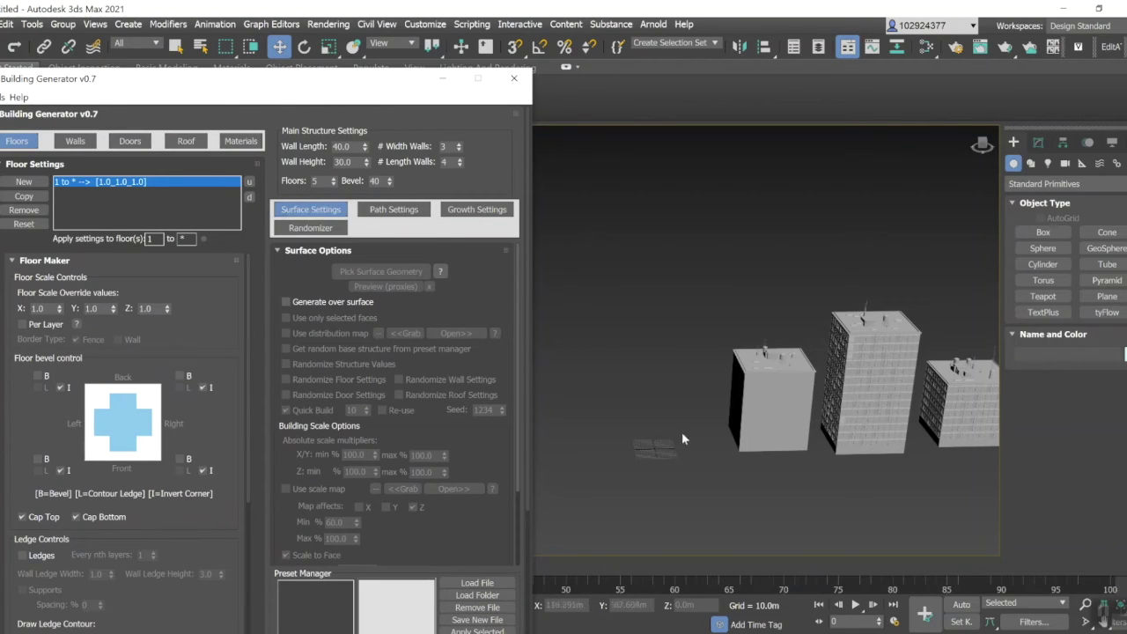
# Show the Randomizer settings and generate a fifth building with the cross-shaped floor plan.
pyautogui.click(301, 229)
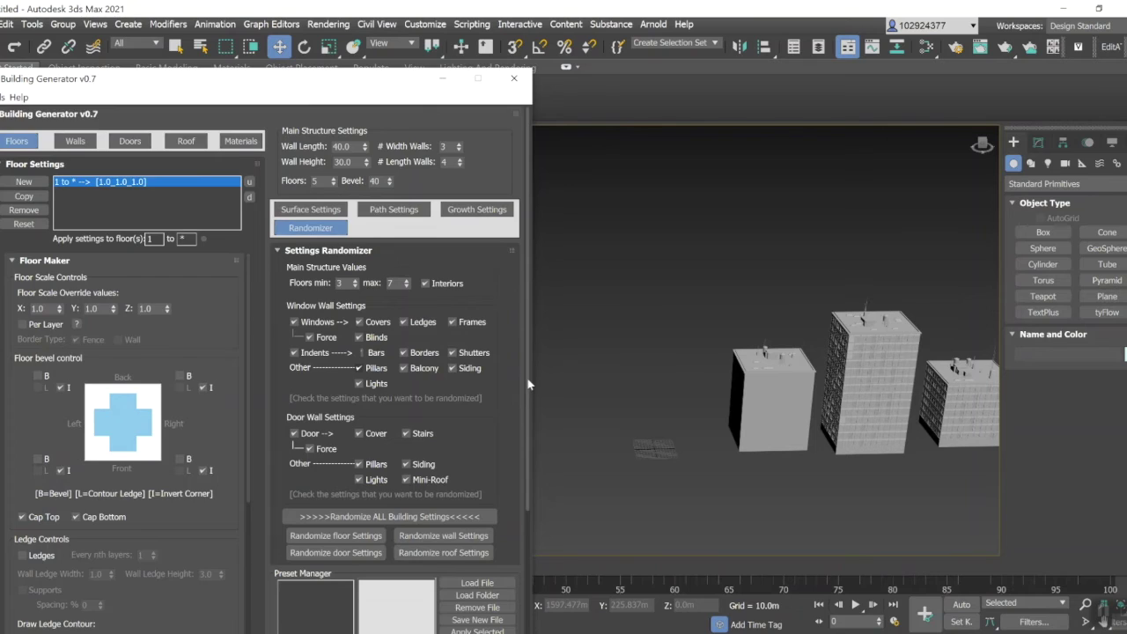
pyautogui.scroll(-2, 529, 385)
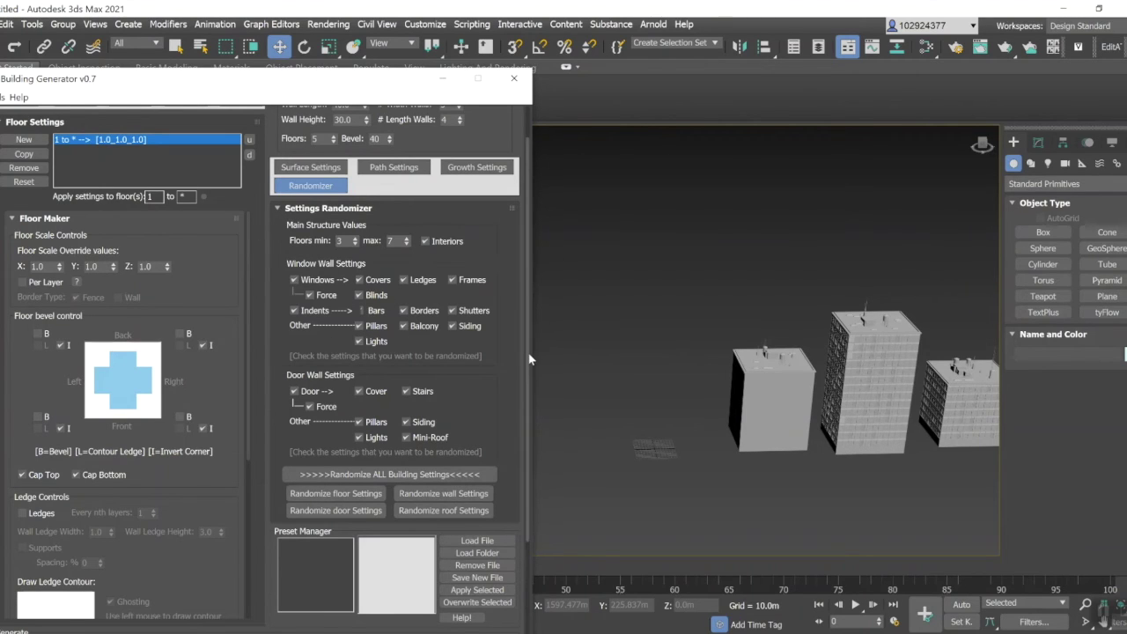
pyautogui.moveTo(531, 349); pyautogui.dragTo(534, 463)
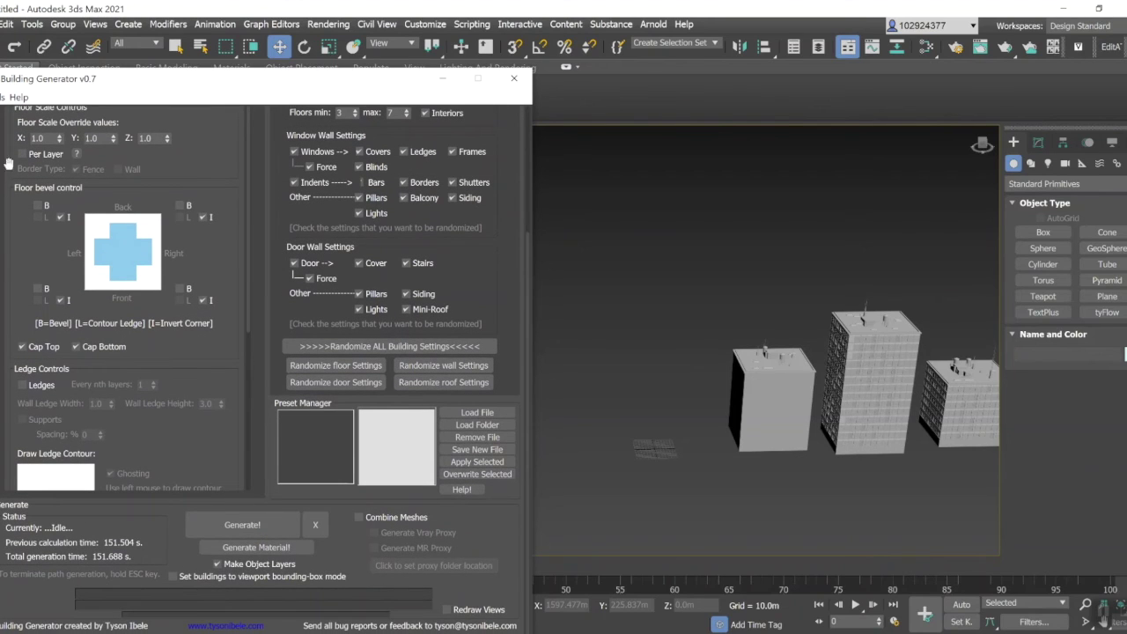
pyautogui.click(255, 526)
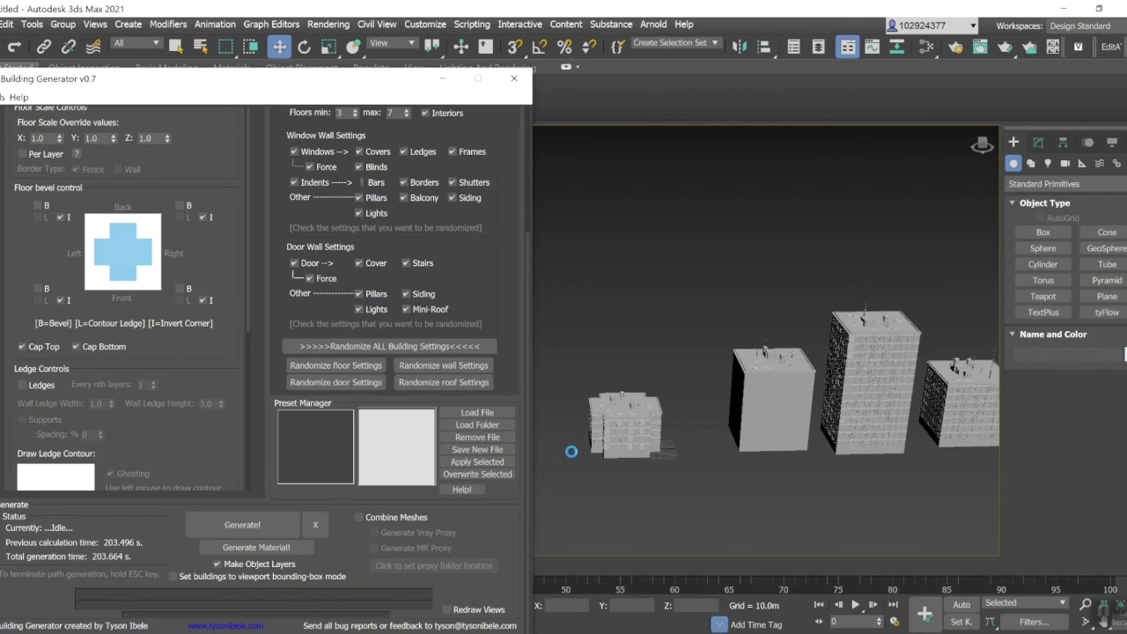
# Examine the new cross-shaped building's overall form, roof and facade windows up close.
pyautogui.click(630, 430)
pyautogui.scroll(6, 635, 427)
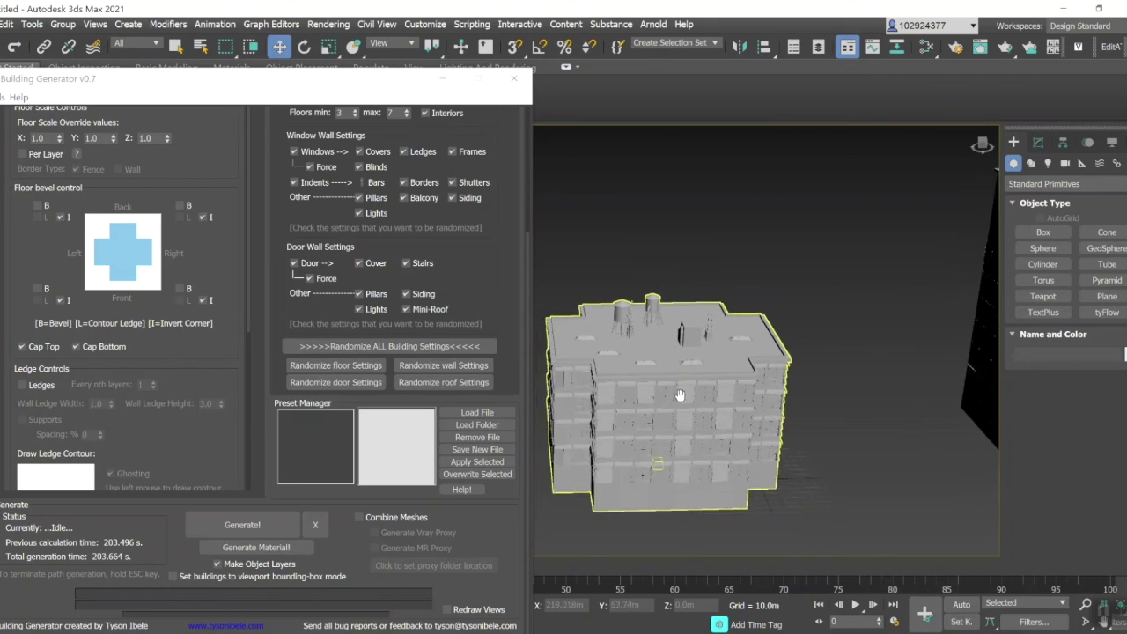
pyautogui.moveTo(679, 396); pyautogui.dragTo(687, 396, button='middle')
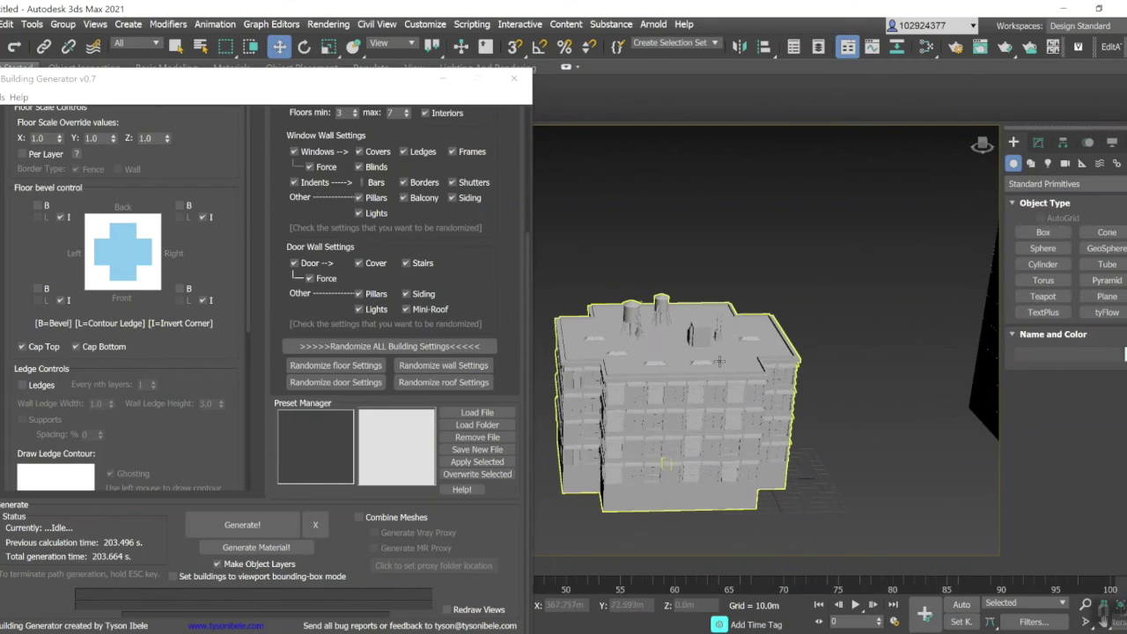
pyautogui.scroll(-4, 720, 362)
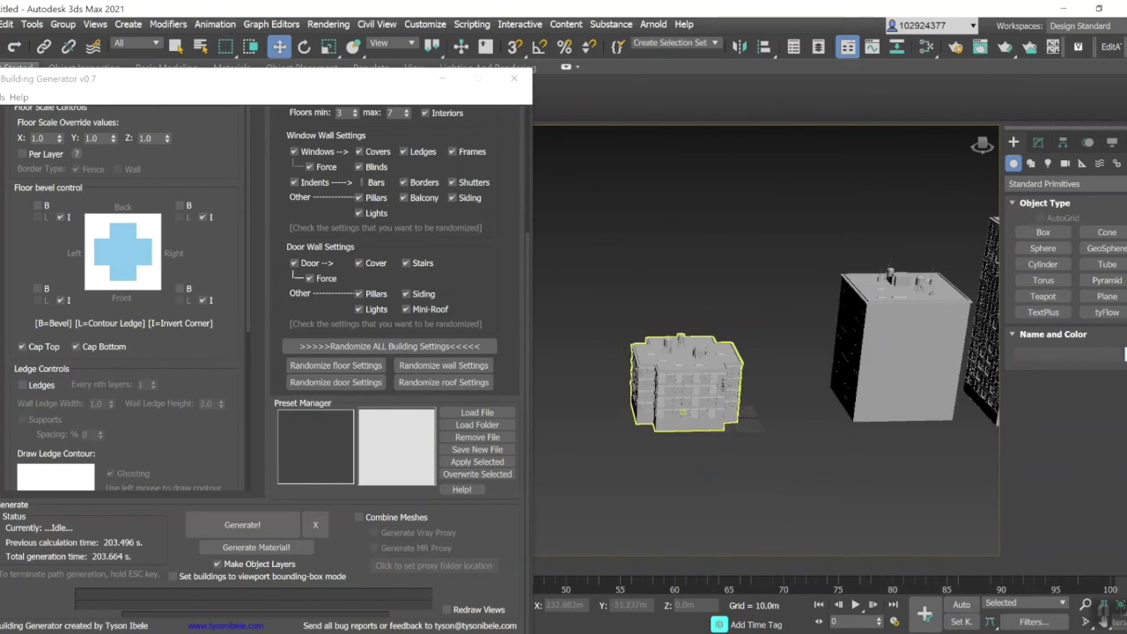
pyautogui.scroll(8, 638, 411)
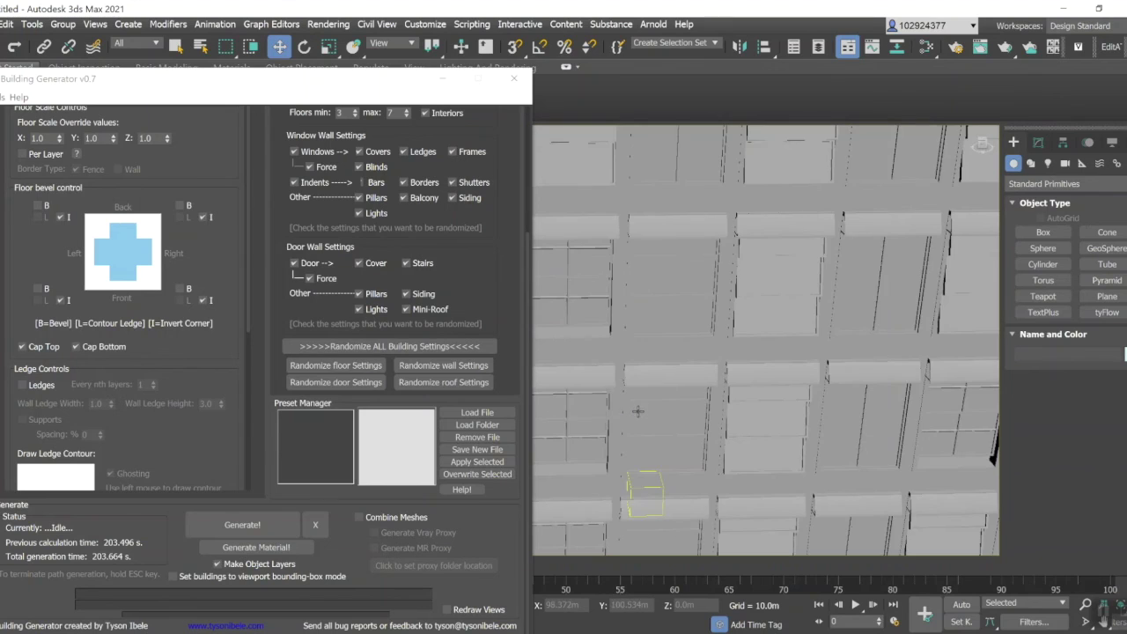
pyautogui.moveTo(648, 361); pyautogui.dragTo(739, 345, button='middle')
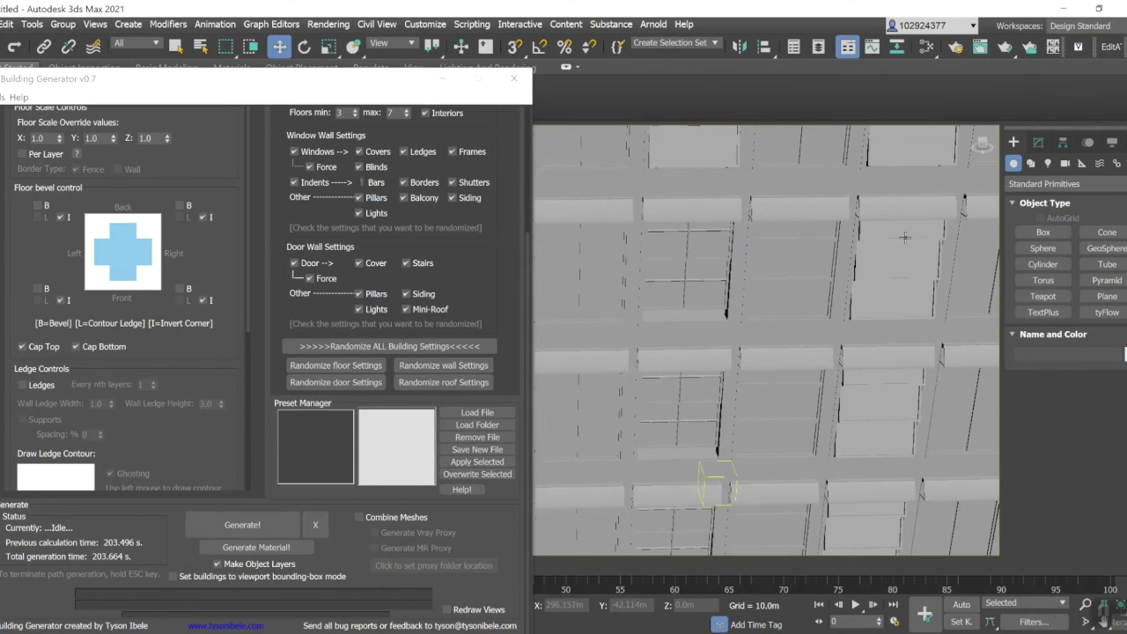
pyautogui.scroll(-4, 753, 341)
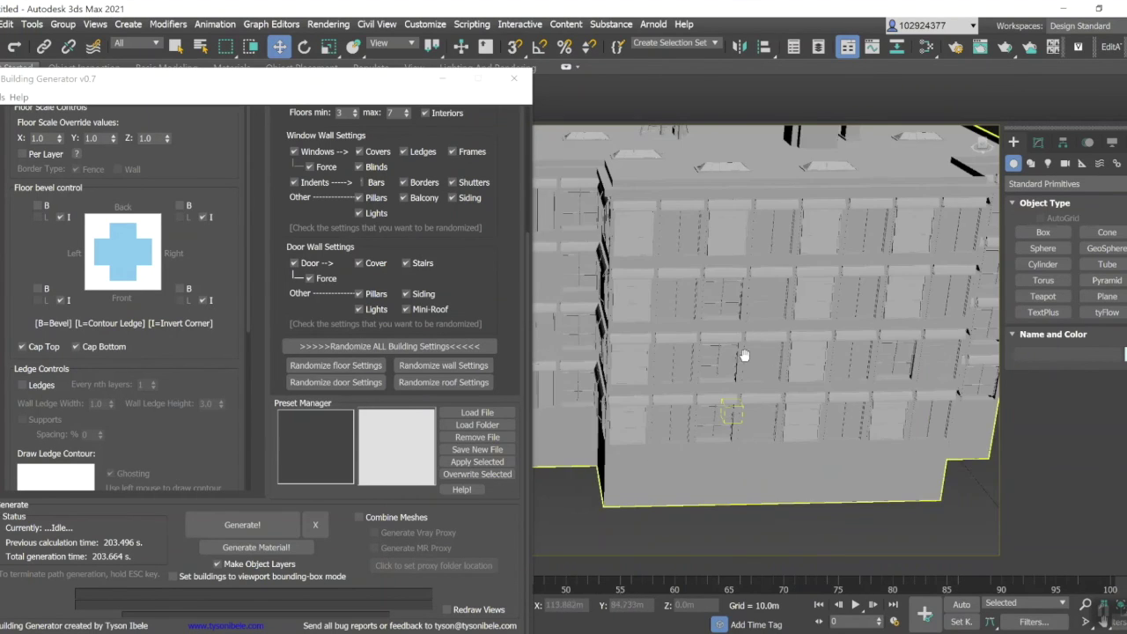
# Select the new cross-shaped building and examine its inverted corners, facades and overall form from several sides.
pyautogui.moveTo(745, 356); pyautogui.dragTo(785, 345, button='middle')
pyautogui.click(175, 47)
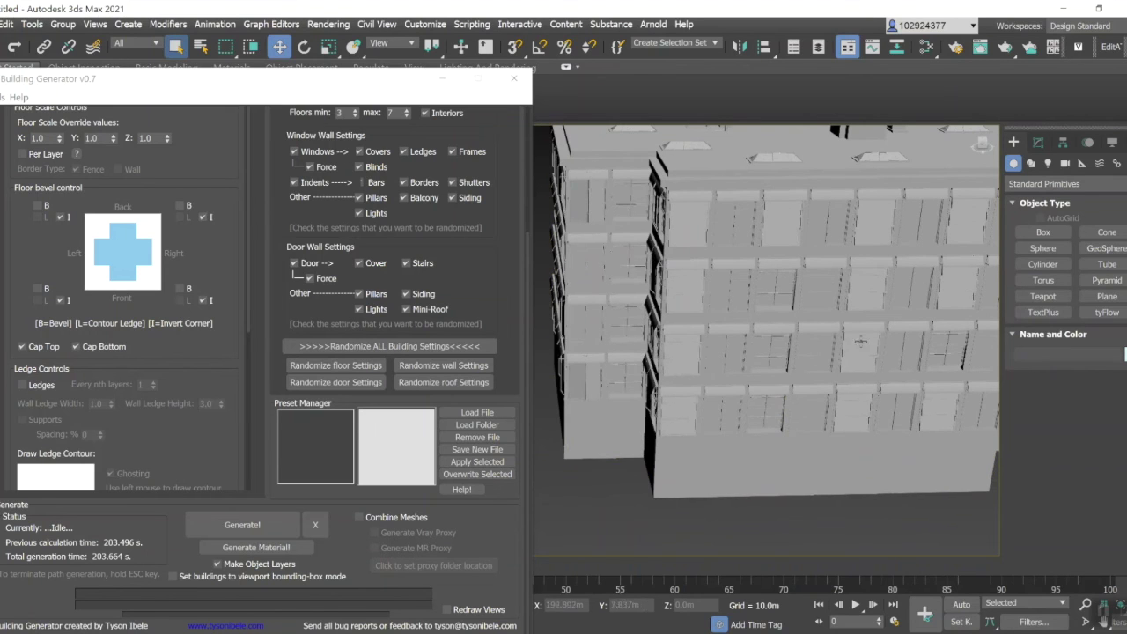
pyautogui.click(785, 377)
pyautogui.scroll(4, 629, 314)
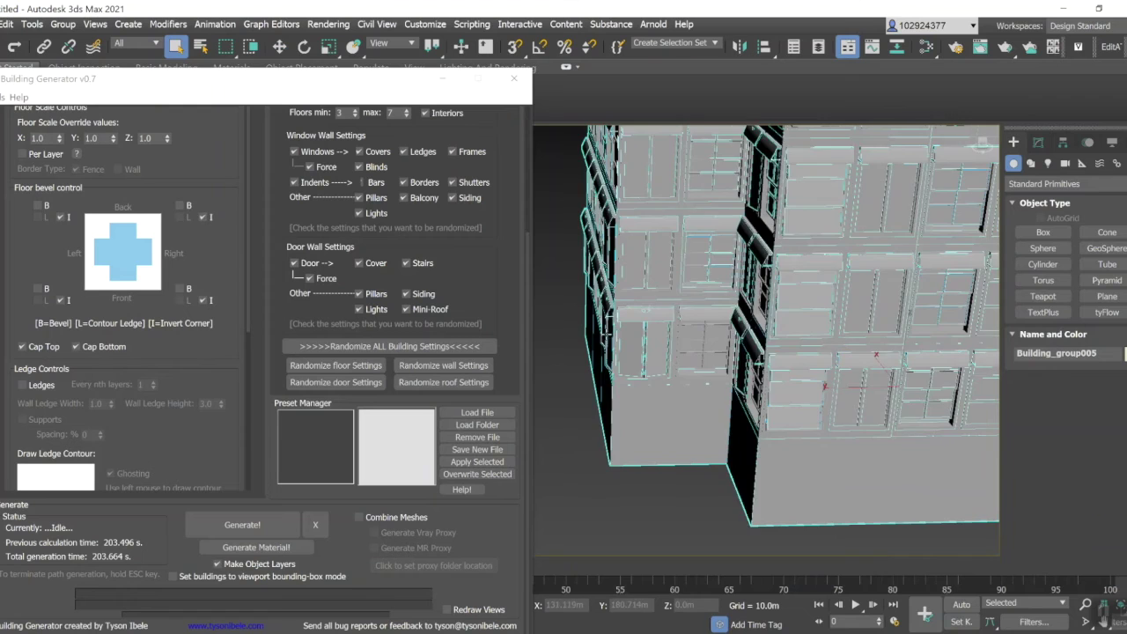
pyautogui.scroll(5, 617, 310)
pyautogui.scroll(-6, 707, 346)
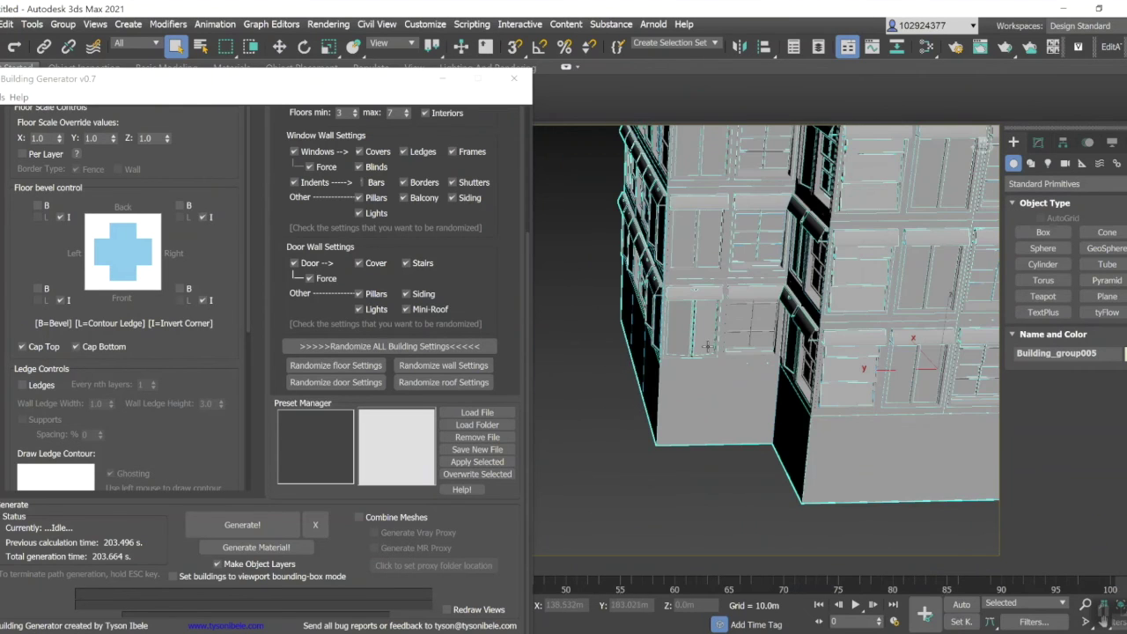
pyautogui.scroll(-5, 682, 390)
pyautogui.scroll(8, 685, 390)
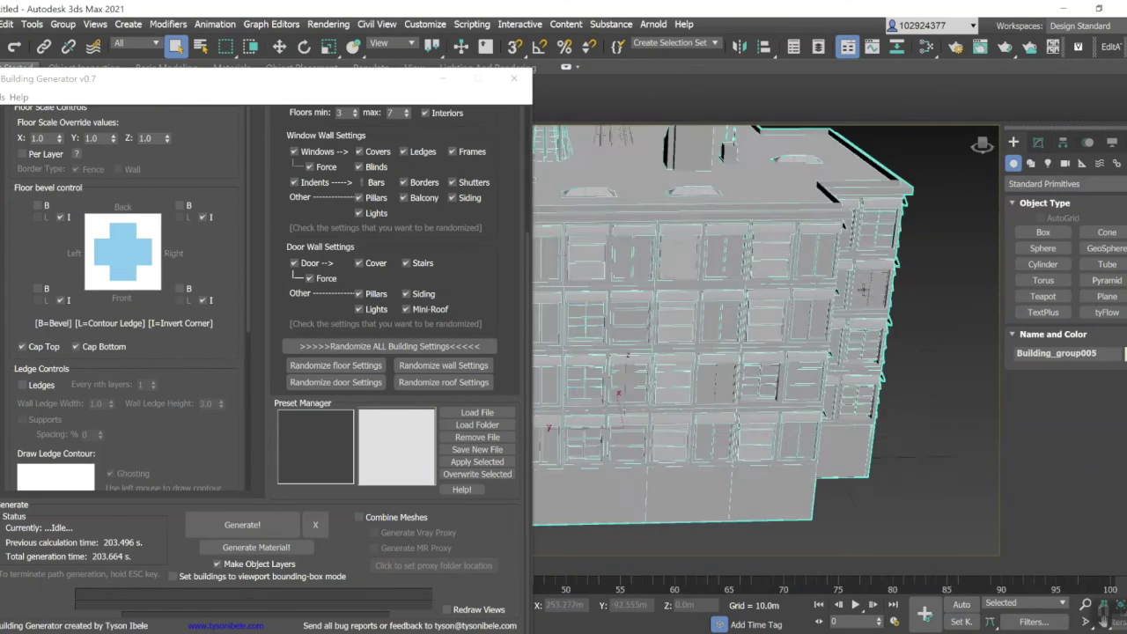
pyautogui.scroll(3, 870, 285)
pyautogui.scroll(-10, 870, 285)
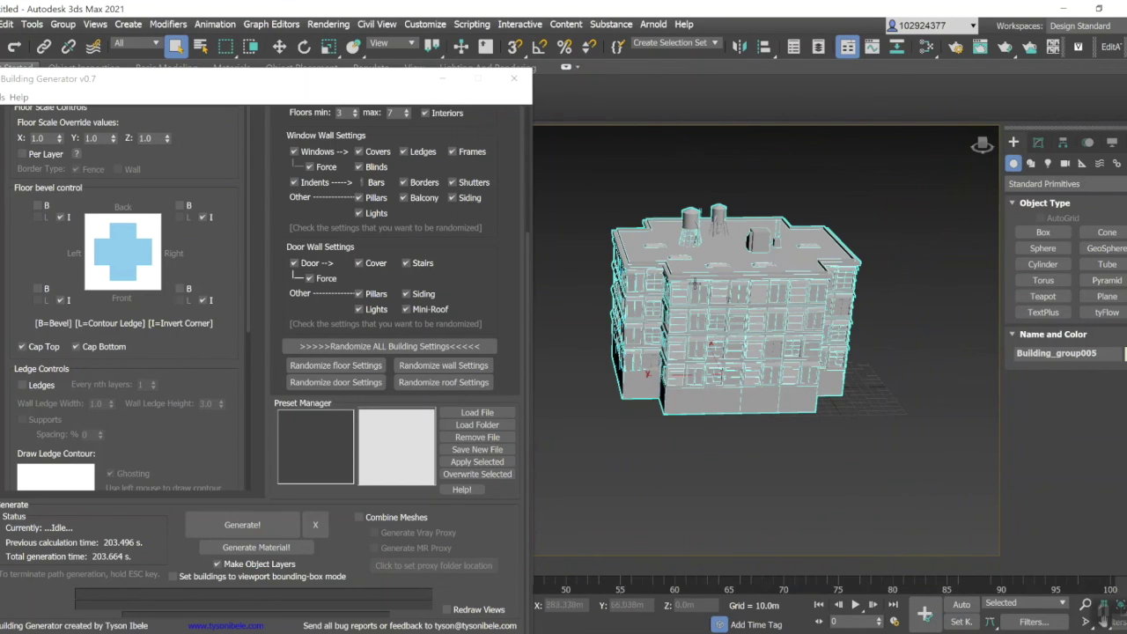
# Close the generator window, move the cross-shaped building into the row beside the windowless building, and deselect it.
pyautogui.click(515, 81)
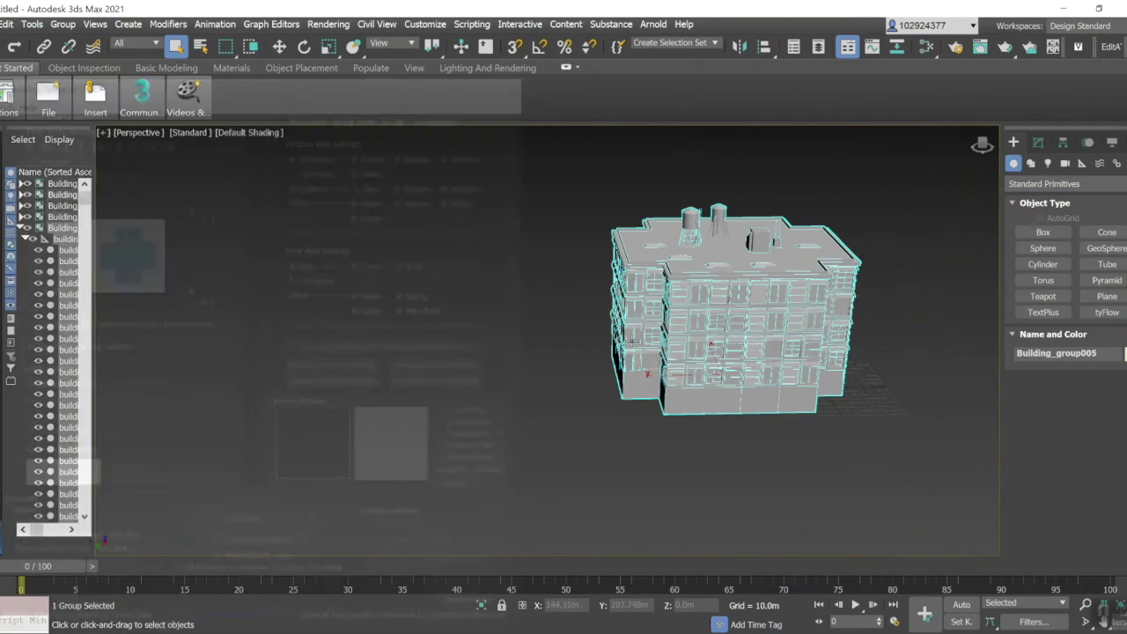
pyautogui.scroll(-6, 767, 361)
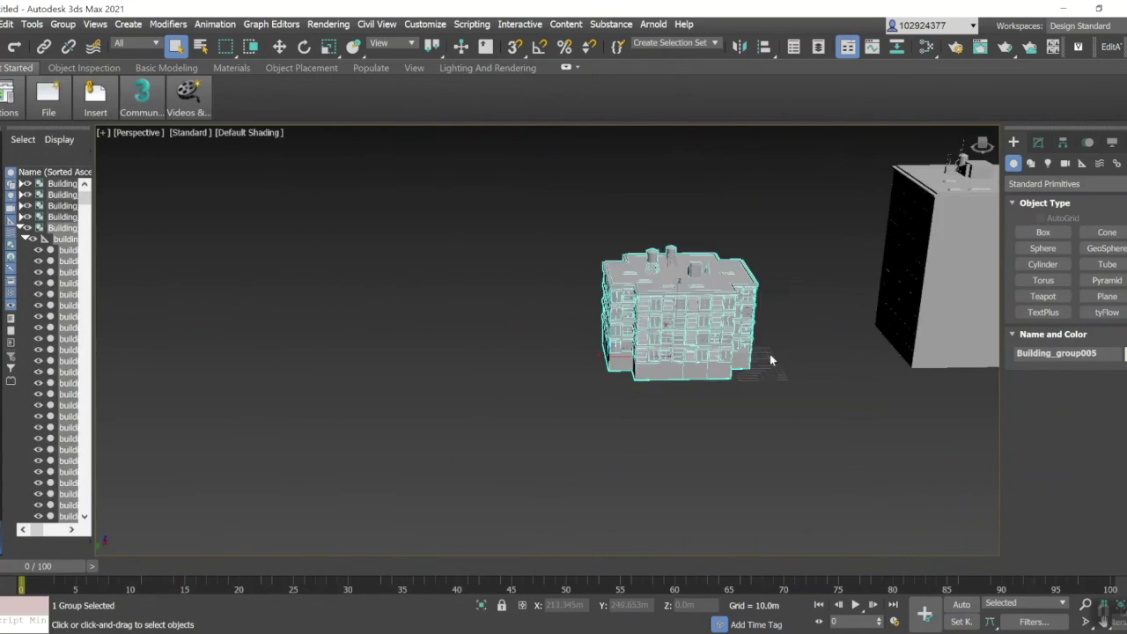
pyautogui.click(278, 46)
pyautogui.moveTo(483, 331); pyautogui.dragTo(550, 319)
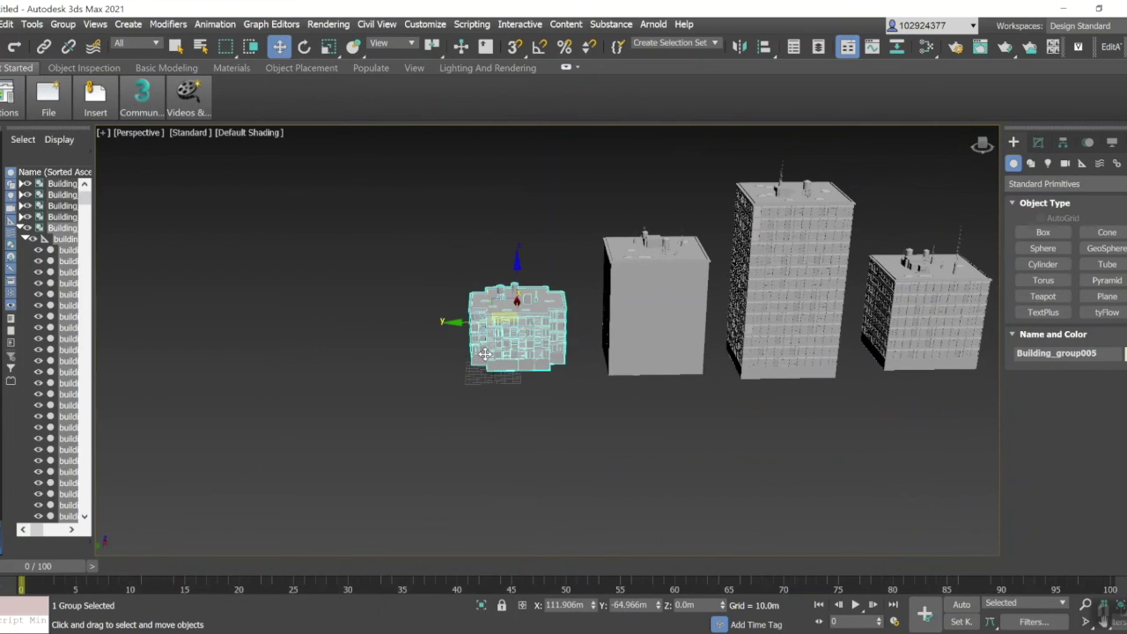
pyautogui.click(175, 46)
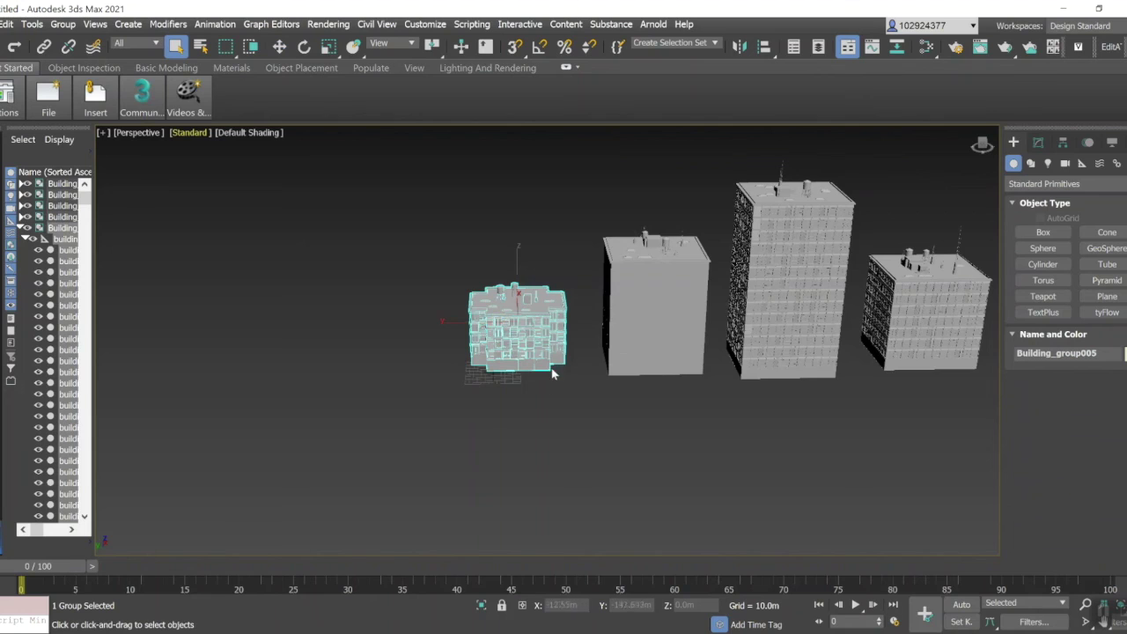
pyautogui.moveTo(402, 343); pyautogui.dragTo(378, 352, button='middle')
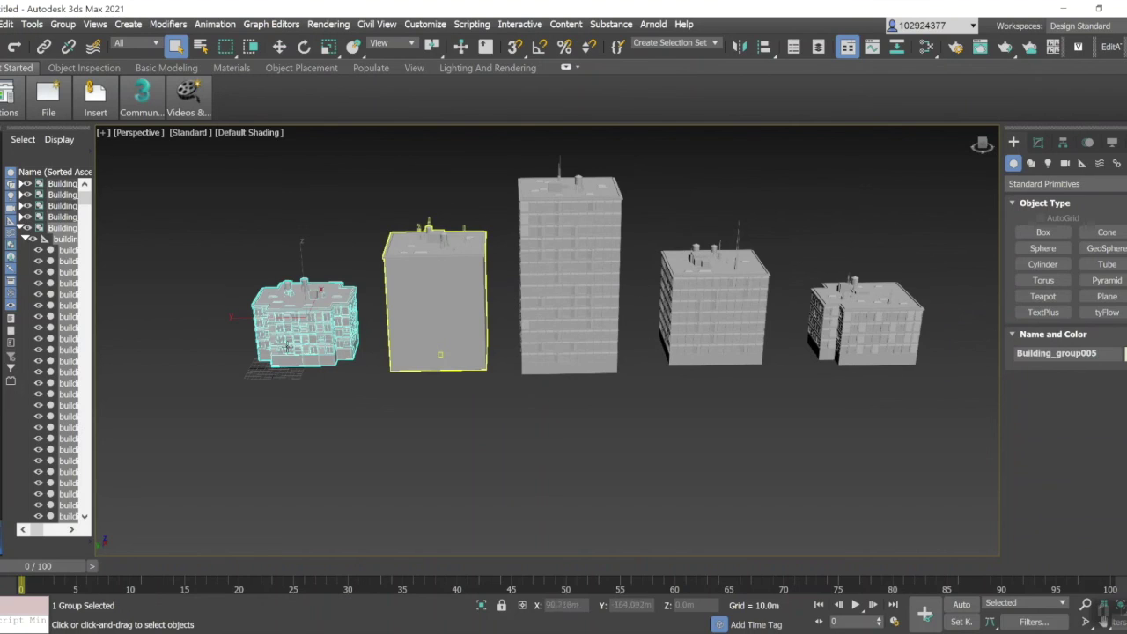
pyautogui.scroll(6, 283, 327)
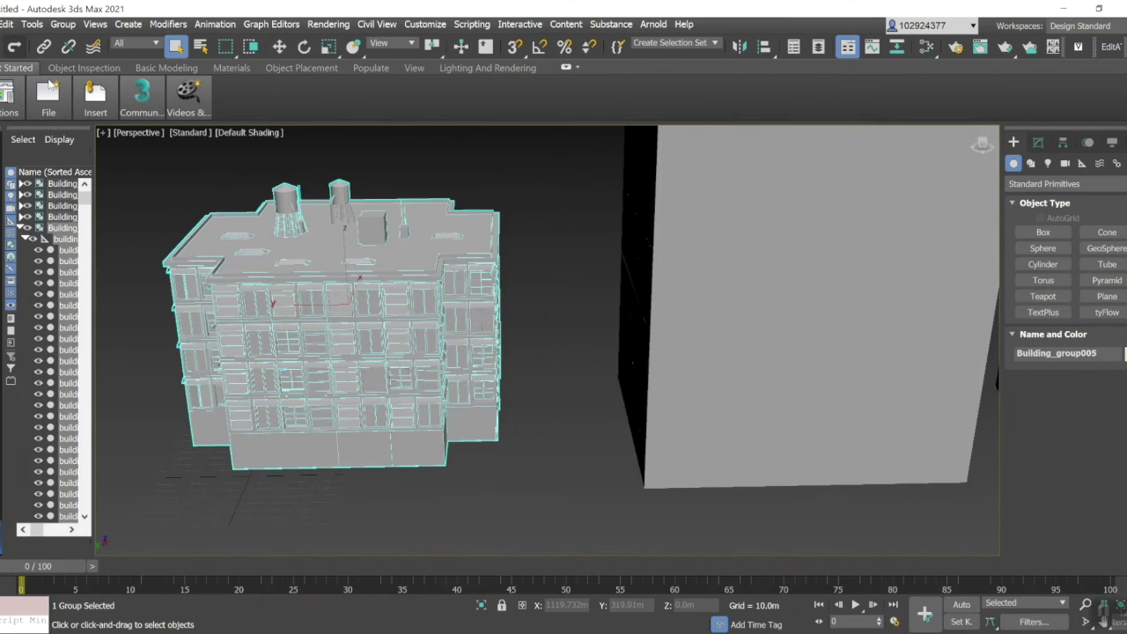
pyautogui.hotkey('ctrl', 'd')
# Examine the five lined-up buildings from the cross-shaped one to the far end, comparing facades, roofs and corner shapes, and view the whole row.
pyautogui.scroll(2, 313, 360)
pyautogui.moveTo(313, 359); pyautogui.dragTo(402, 317, button='middle')
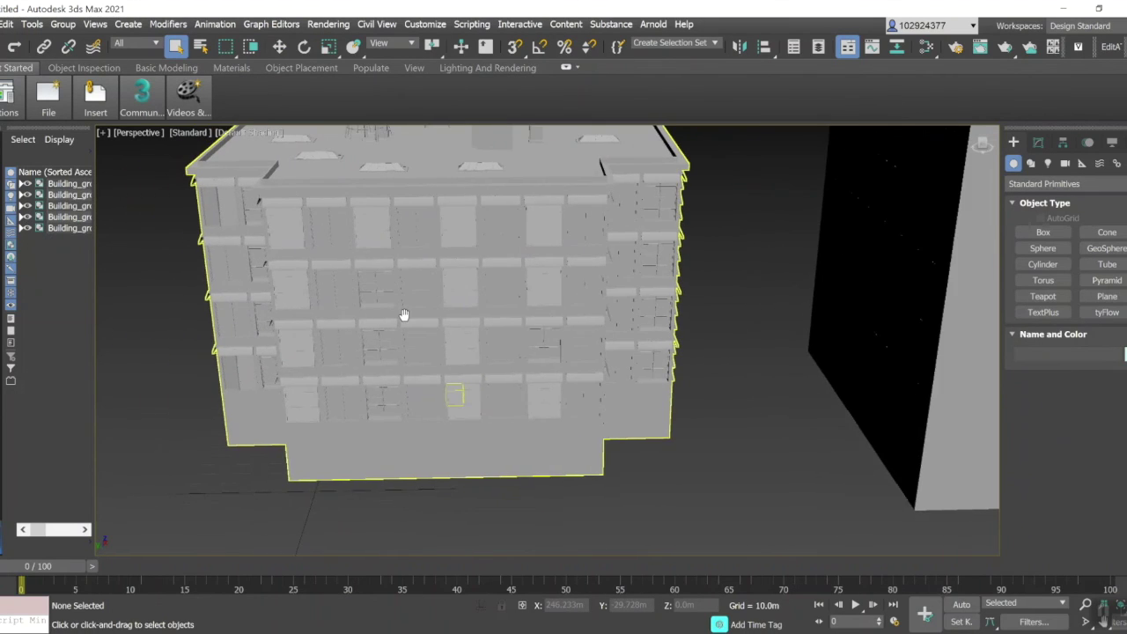
pyautogui.scroll(-2, 399, 319)
pyautogui.keyDown('alt'); pyautogui.moveTo(710, 358); pyautogui.dragTo(483, 395, button='middle'); pyautogui.keyUp('alt')
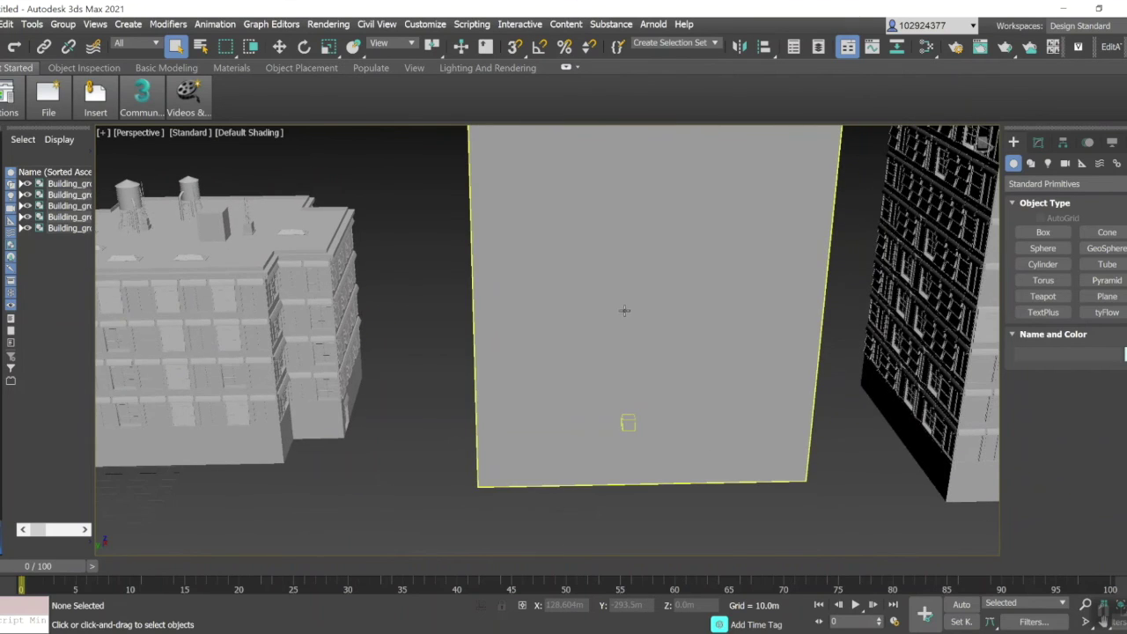
pyautogui.scroll(-4, 624, 310)
pyautogui.keyDown('alt'); pyautogui.moveTo(578, 402); pyautogui.dragTo(527, 307, button='middle'); pyautogui.keyUp('alt')
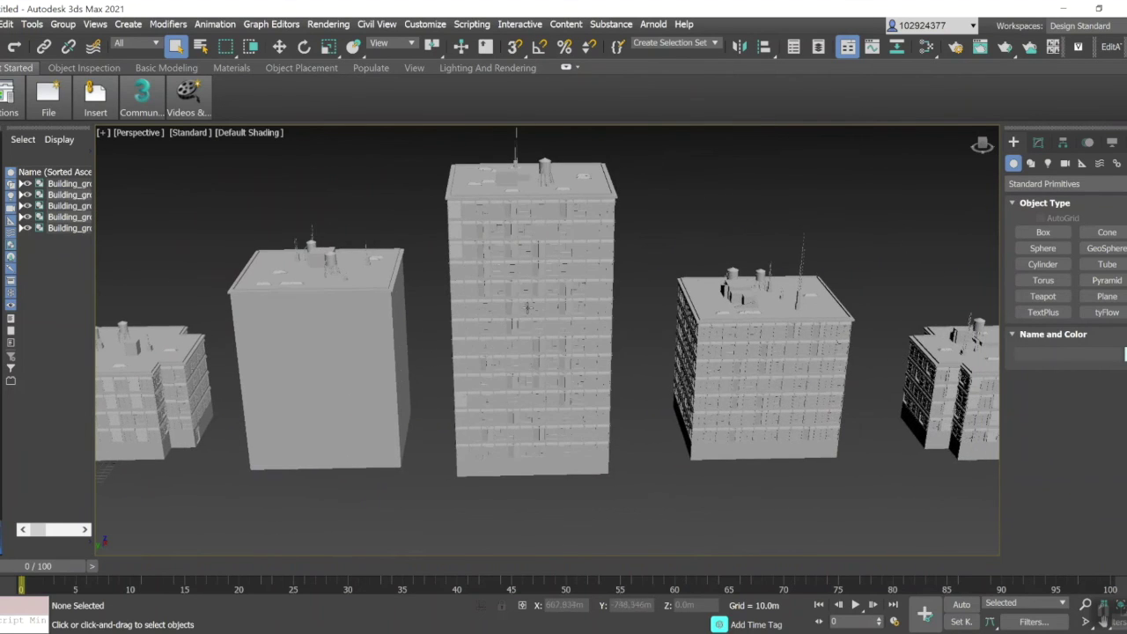
pyautogui.scroll(6, 527, 307)
pyautogui.scroll(-5, 527, 308)
pyautogui.moveTo(595, 349); pyautogui.dragTo(384, 338, button='middle')
pyautogui.scroll(4, 576, 324)
pyautogui.scroll(-2, 614, 328)
pyautogui.moveTo(674, 380); pyautogui.dragTo(337, 286, button='middle')
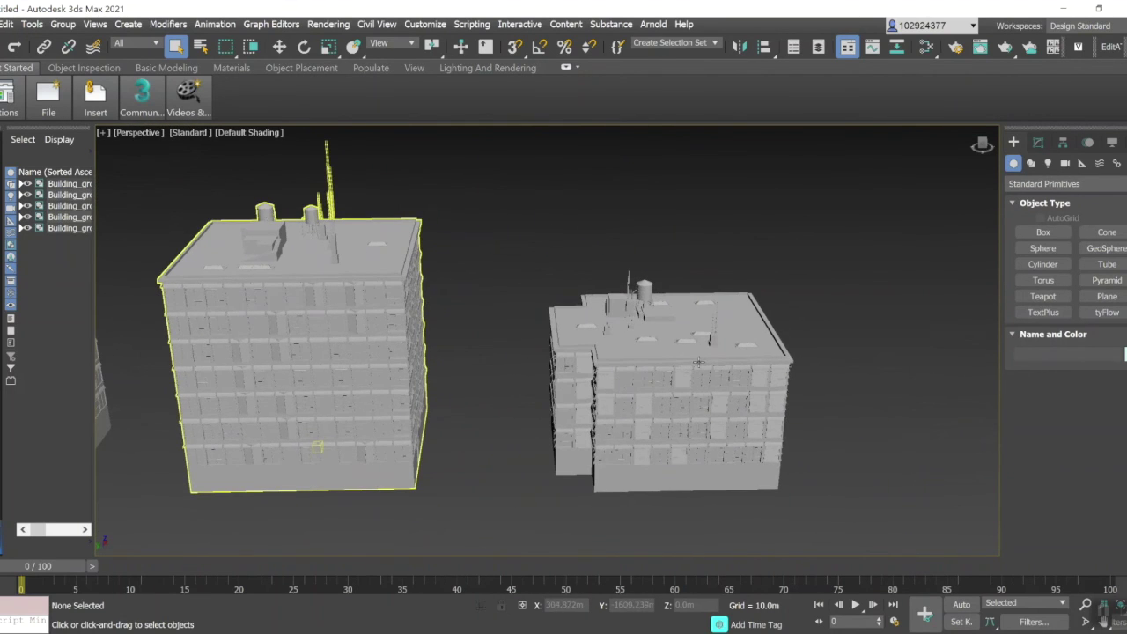
pyautogui.scroll(5, 697, 362)
pyautogui.scroll(-5, 578, 345)
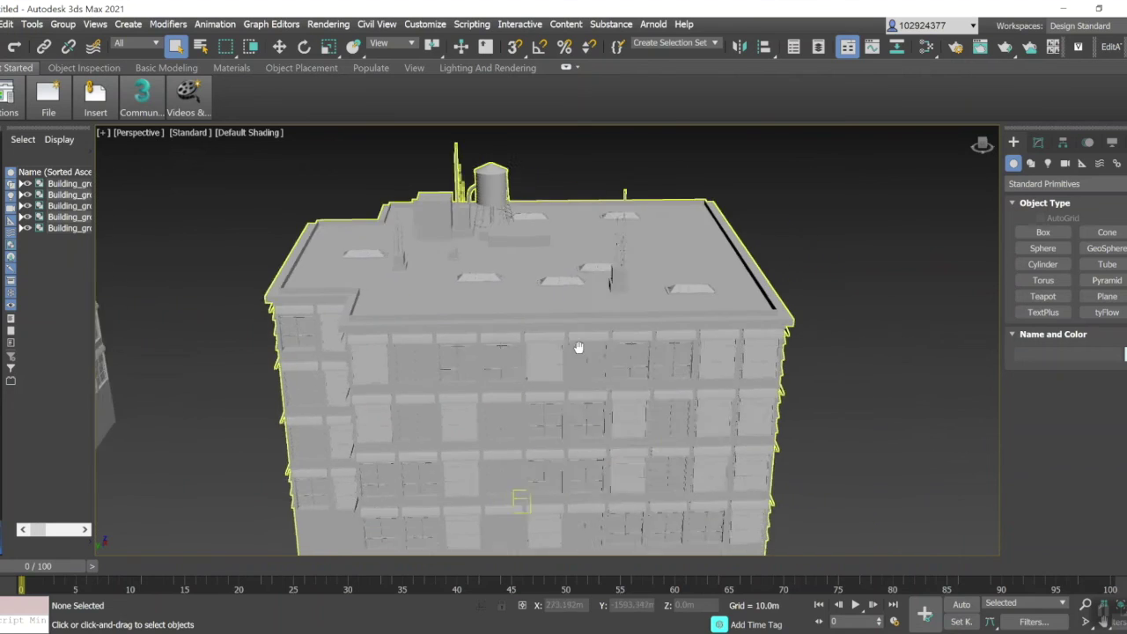
pyautogui.scroll(-3, 413, 321)
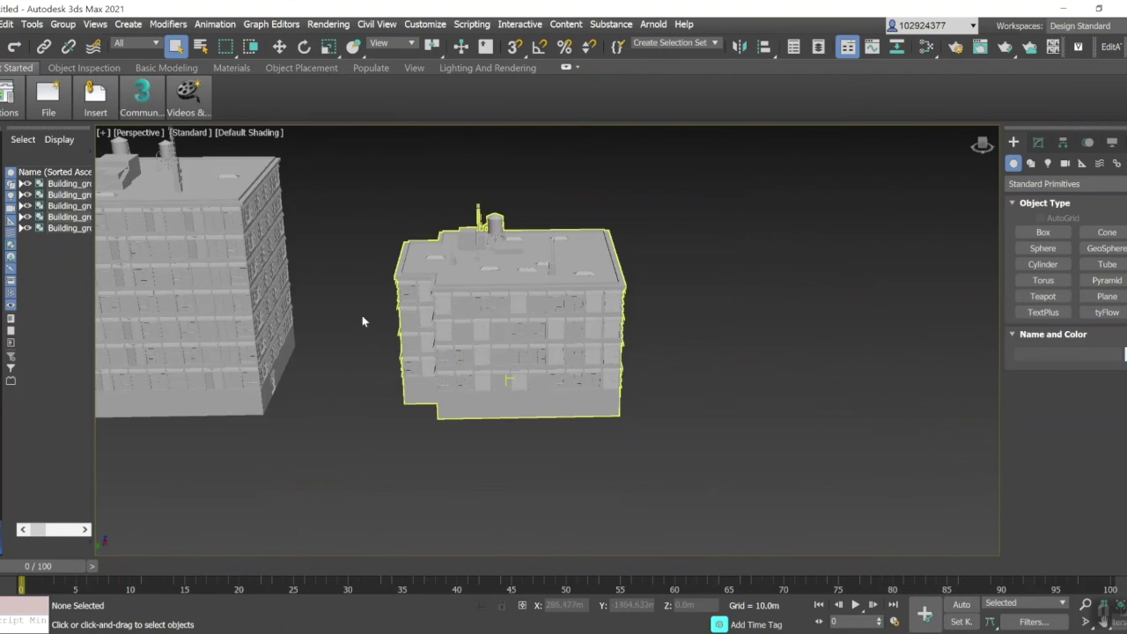
pyautogui.moveTo(555, 331); pyautogui.dragTo(785, 356, button='middle')
pyautogui.scroll(-5, 786, 356)
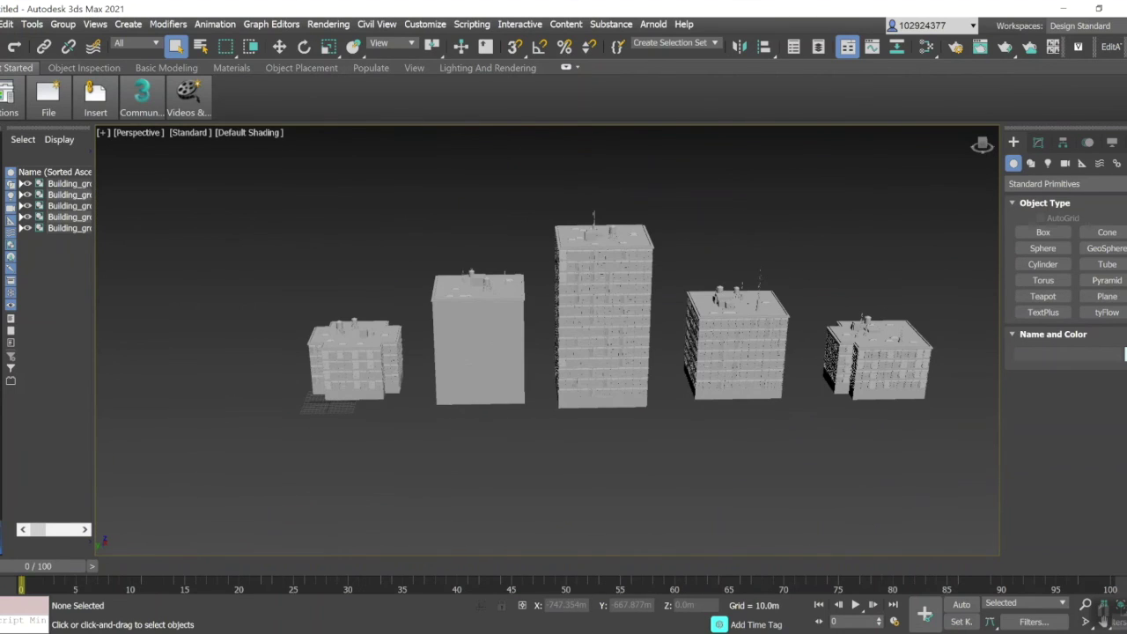